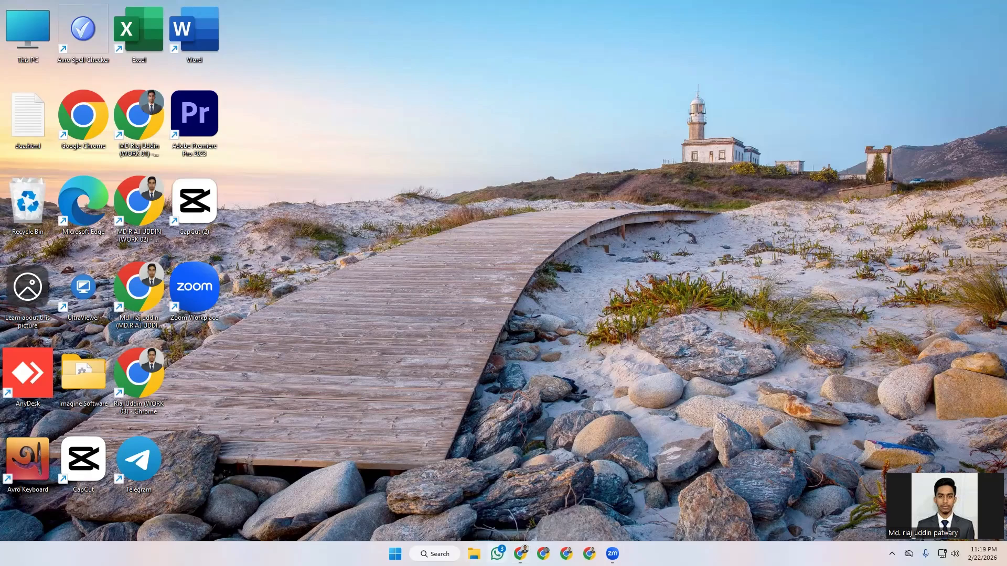
# Step: Switch to Facebook in Chrome and start creating an ad as a new Auction campaign with the Engagement objective
pyautogui.click(505, 536)
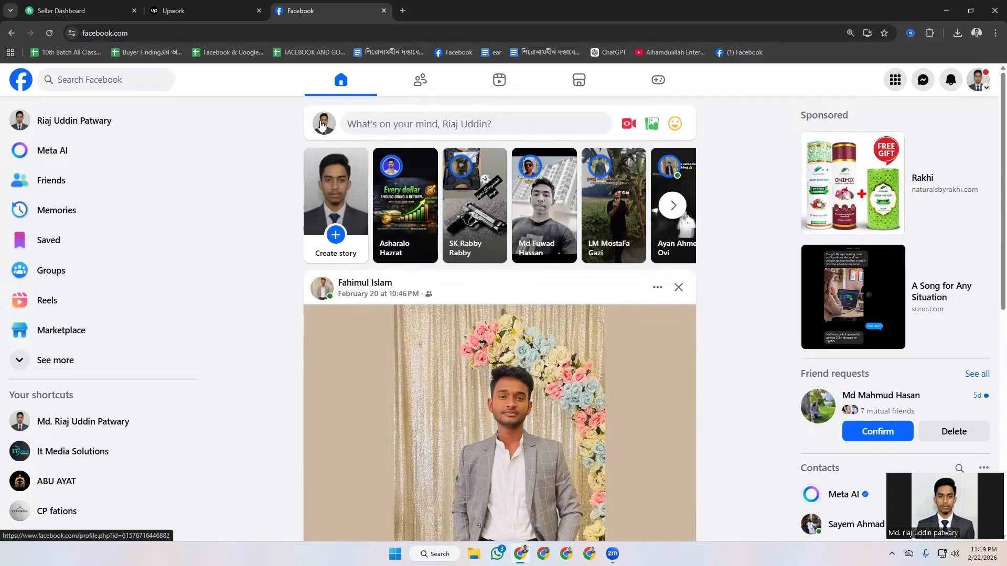
pyautogui.click(899, 84)
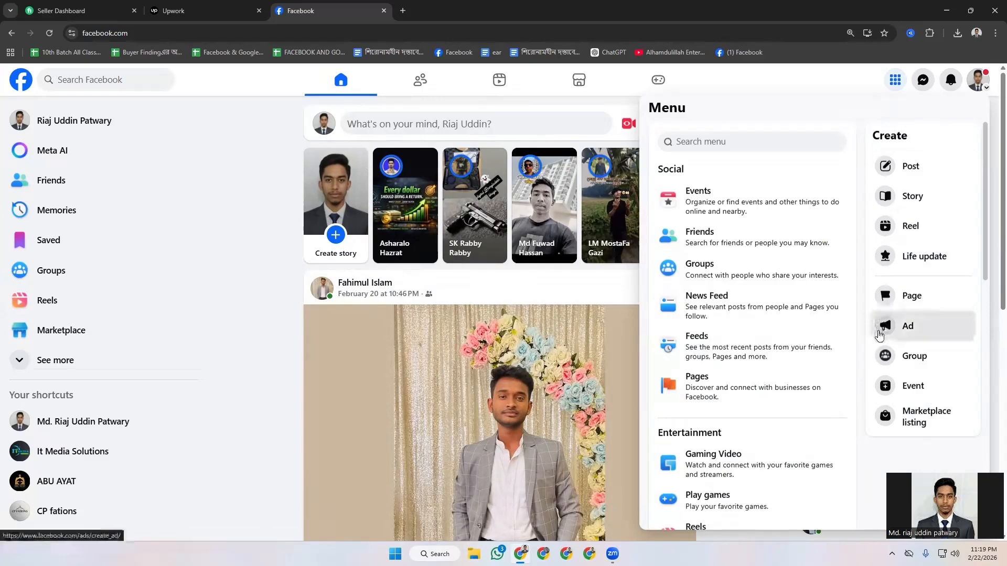
pyautogui.click(904, 325)
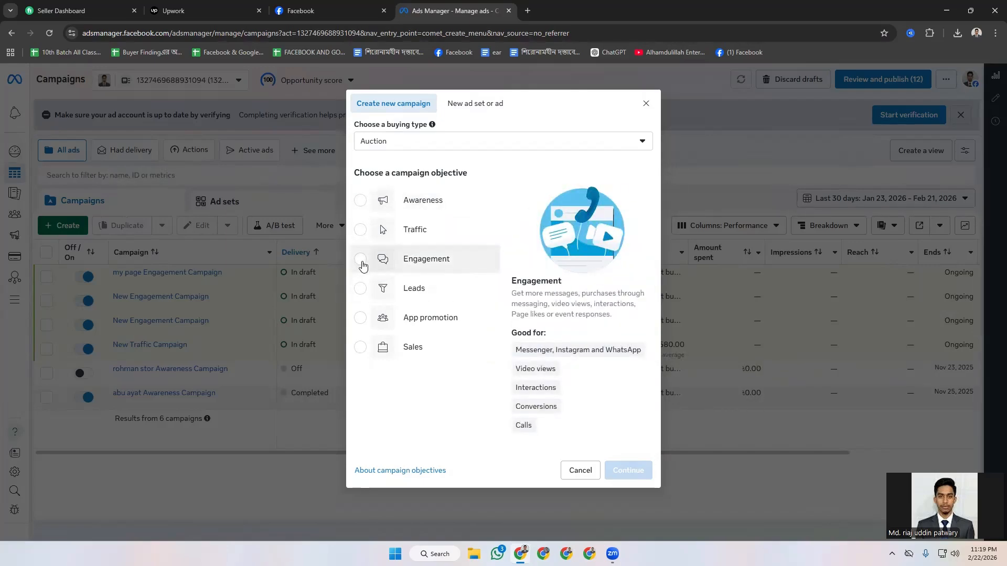
pyautogui.click(363, 267)
pyautogui.click(629, 471)
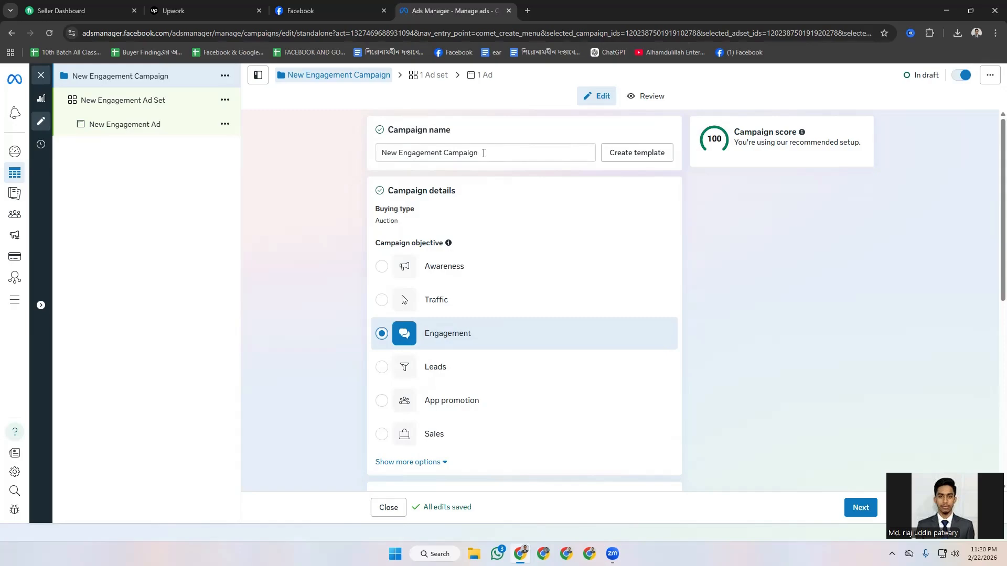
# Step: Try the Campaign budget strategy, return it to Ad set budget, and continue to the ad set settings
pyautogui.scroll(-4, 484, 153)
pyautogui.scroll(2, 463, 162)
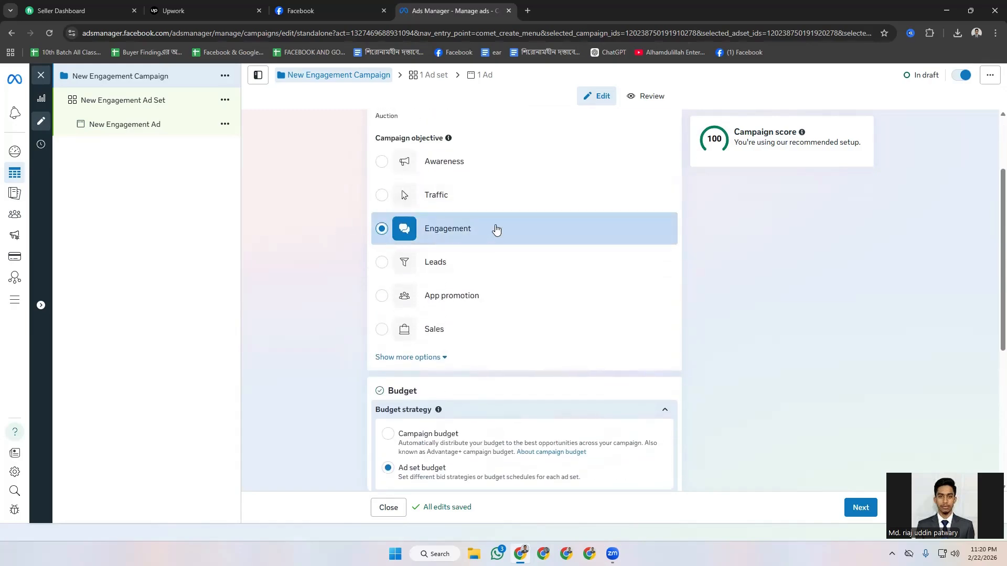
pyautogui.scroll(-3, 412, 247)
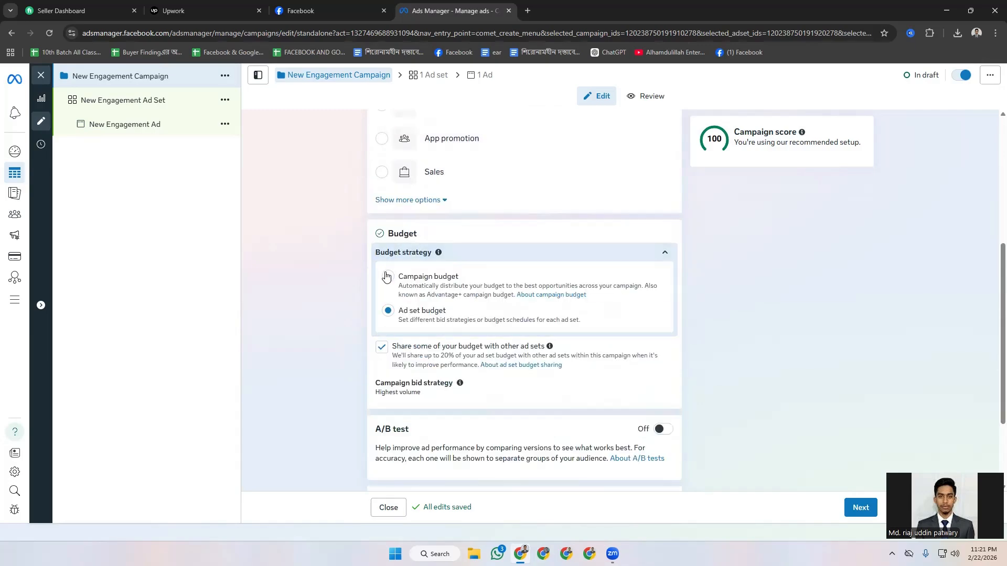
pyautogui.scroll(-2, 385, 277)
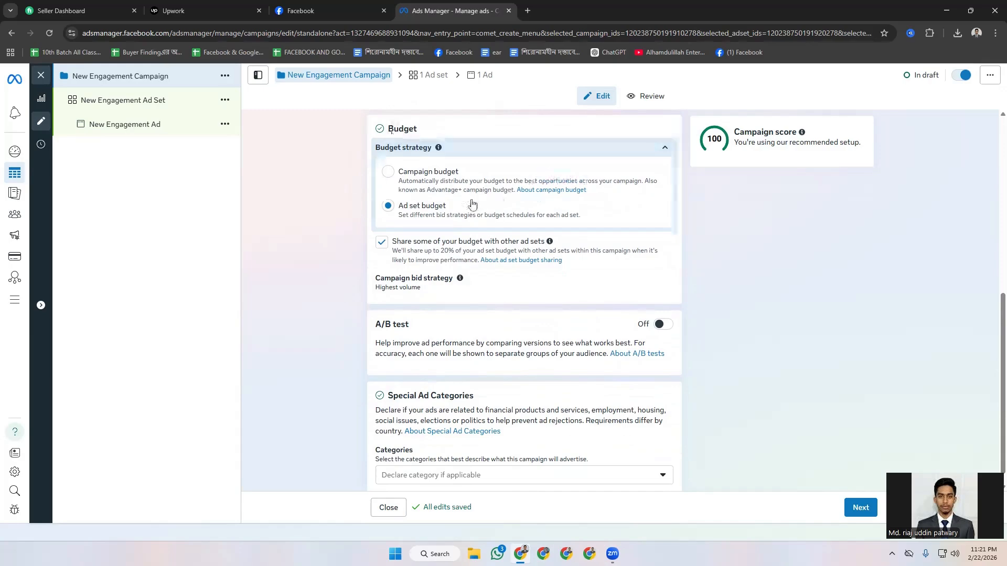
pyautogui.click(388, 173)
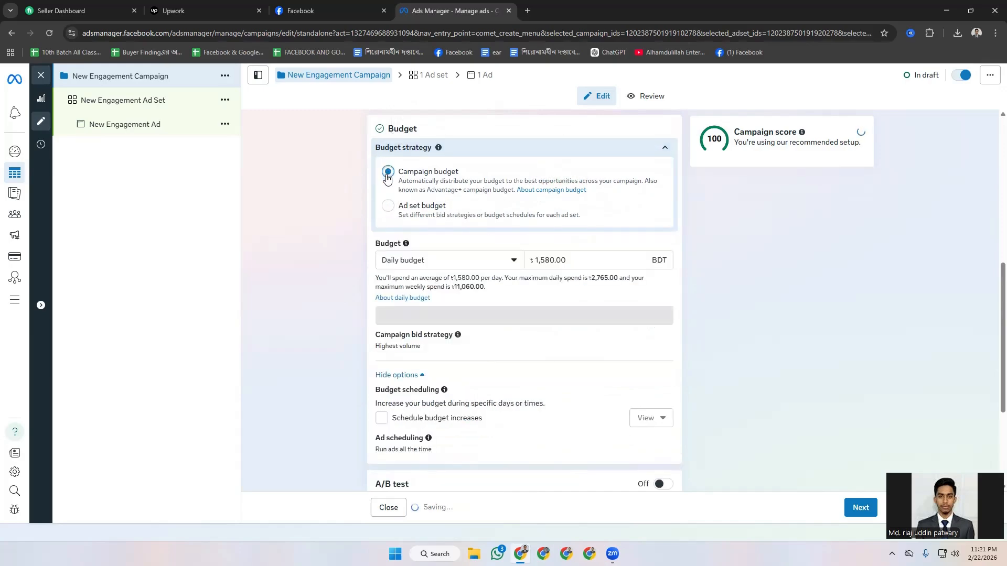
pyautogui.click(389, 206)
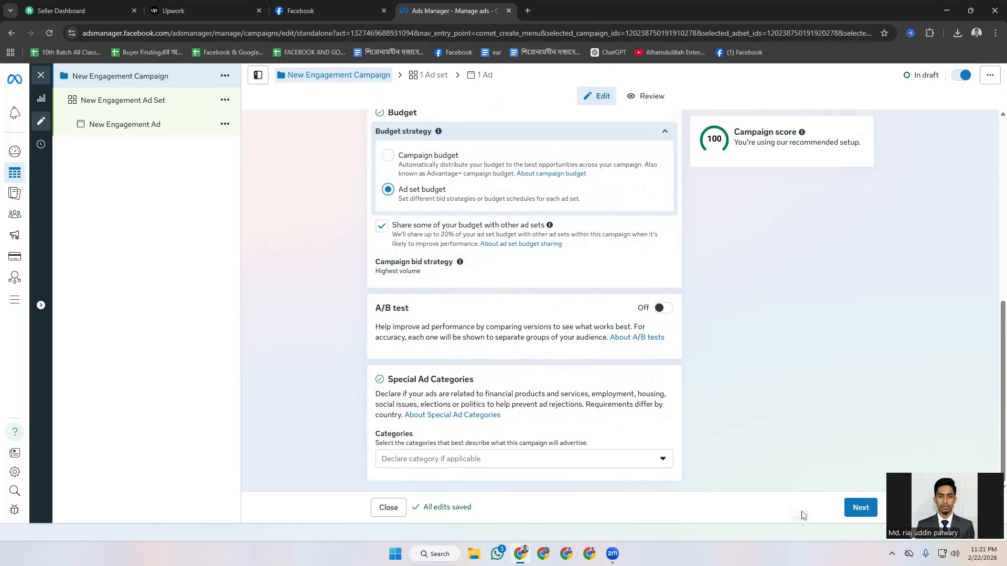
pyautogui.click(860, 507)
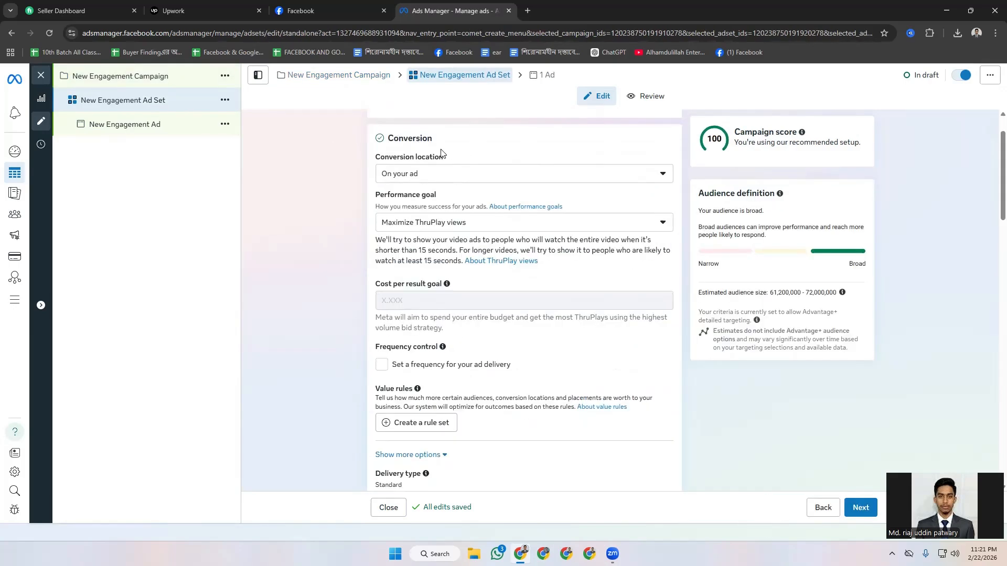
# Step: Set the conversion location to Instagram or Facebook and the performance goal to Maximize number of Page likes
pyautogui.click(662, 176)
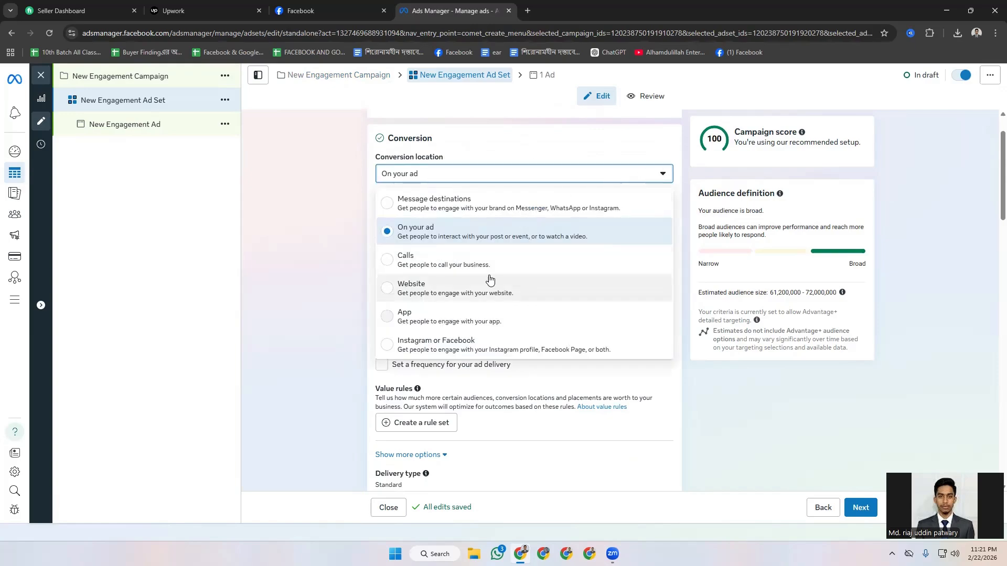
pyautogui.click(388, 346)
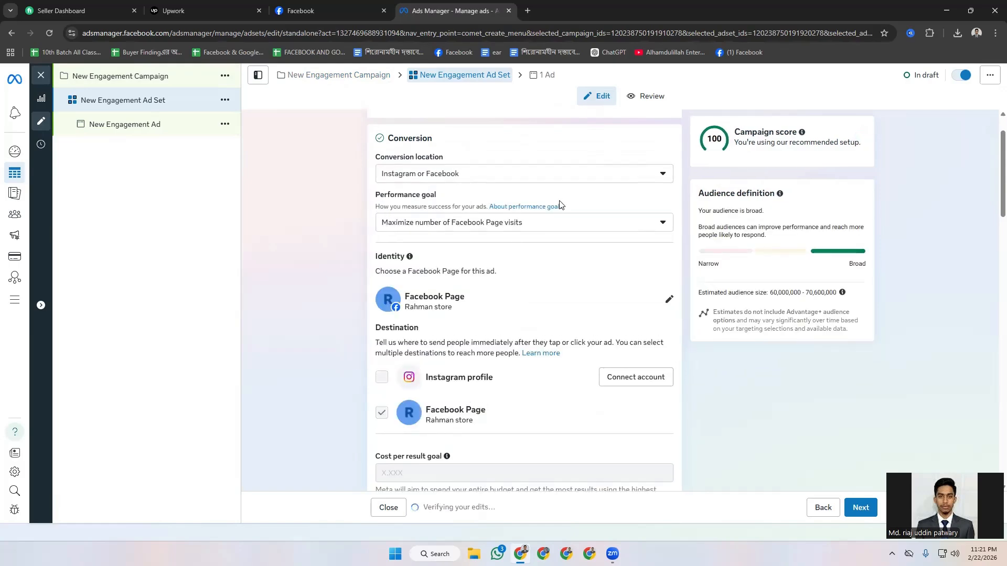
pyautogui.click(662, 223)
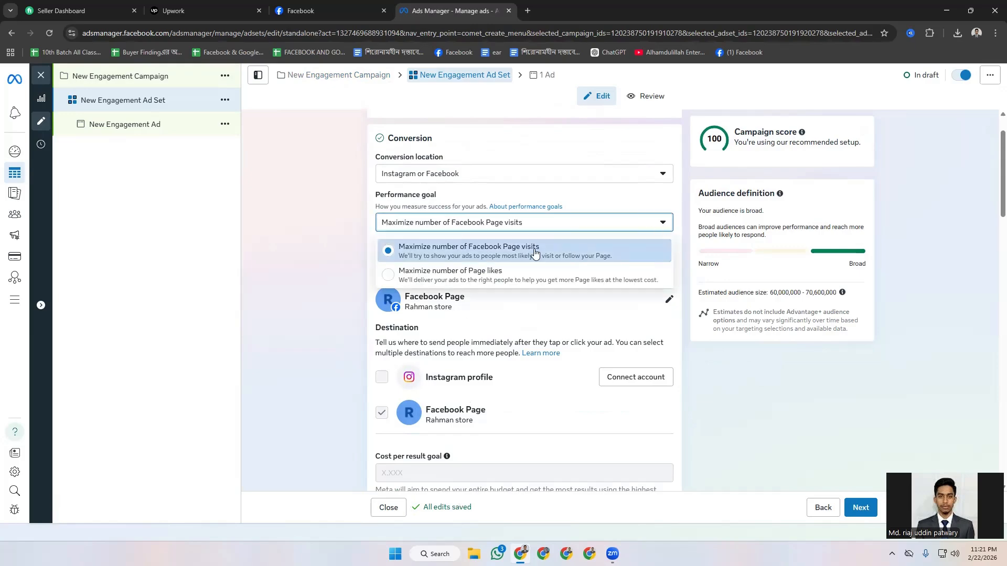
pyautogui.click(386, 281)
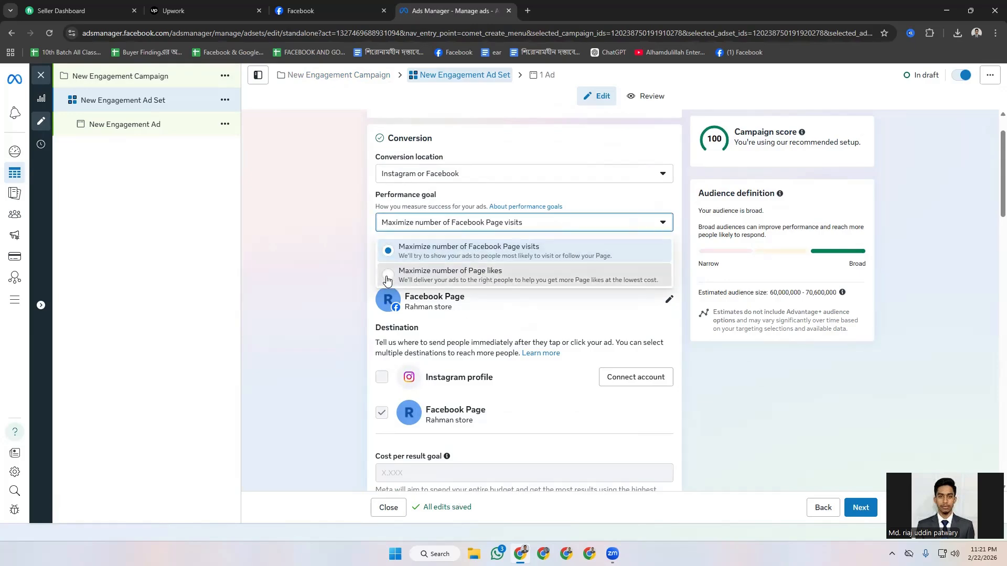
pyautogui.scroll(-2, 304, 244)
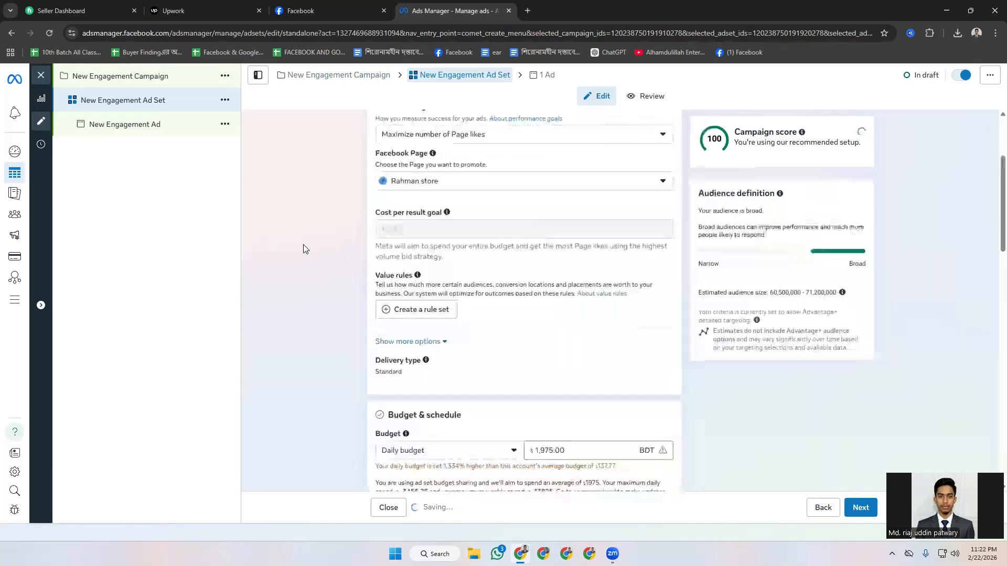
pyautogui.scroll(2, 303, 246)
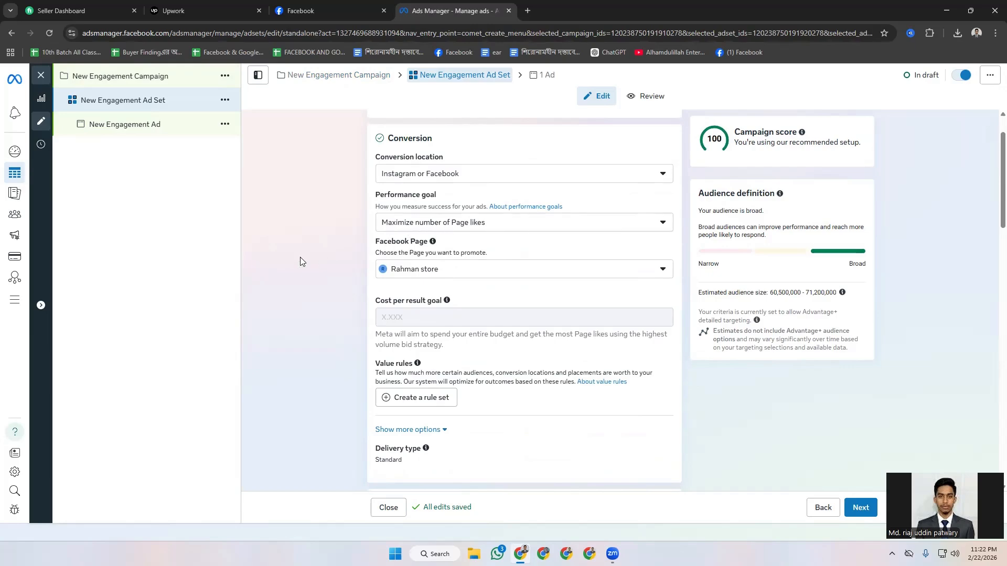
# Step: Choose the Page bearing the account owner's name as the Facebook Page to promote
pyautogui.scroll(-1, 299, 256)
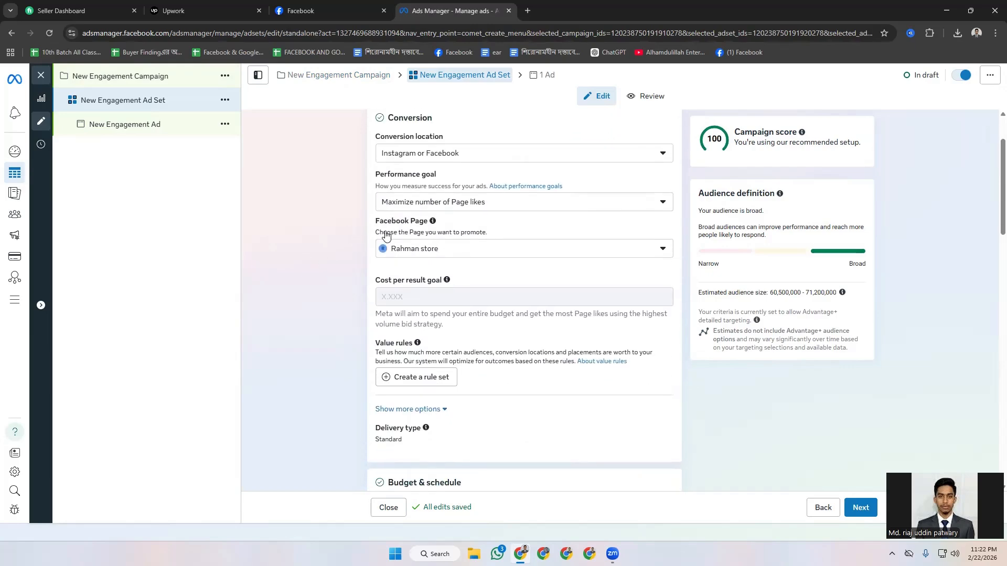
pyautogui.scroll(-1, 386, 236)
pyautogui.click(663, 217)
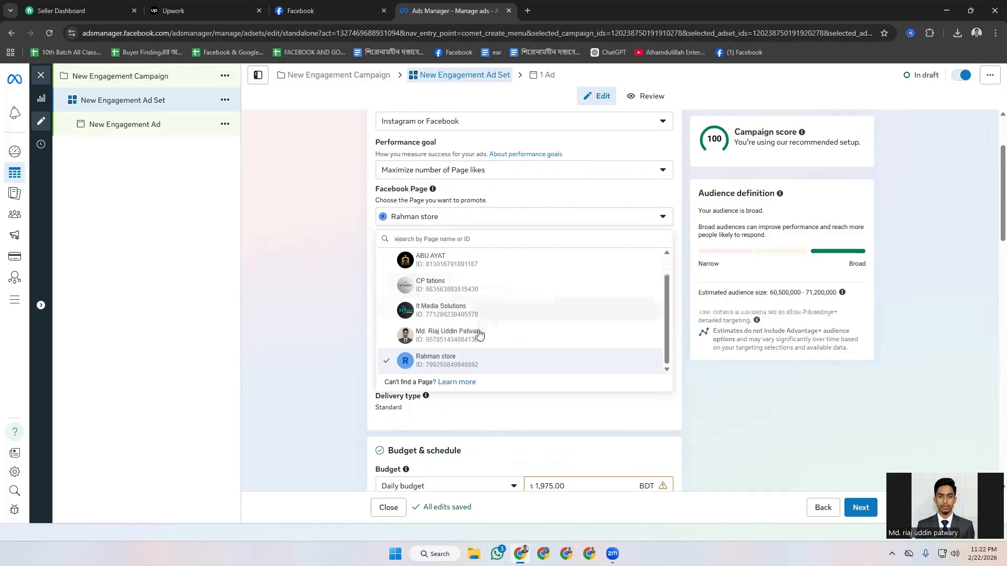
pyautogui.click(479, 334)
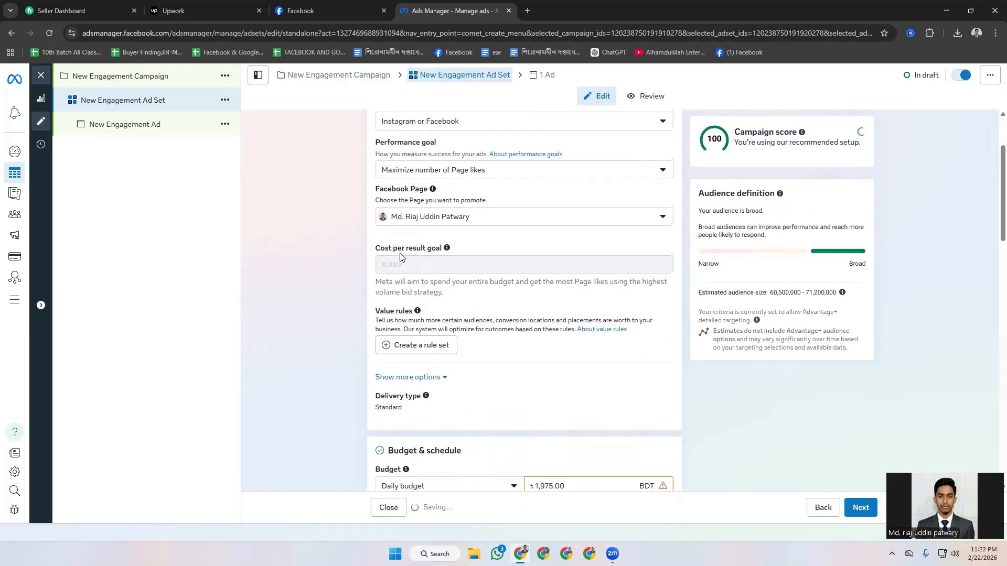
# Step: Set the ad set's daily budget to 150 BDT
pyautogui.scroll(-3, 409, 262)
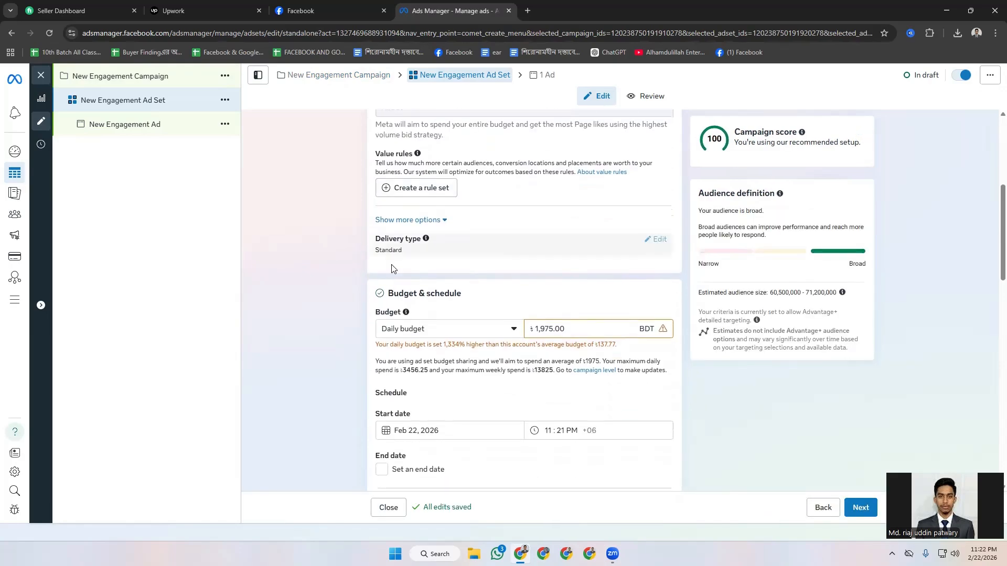
pyautogui.click(589, 329)
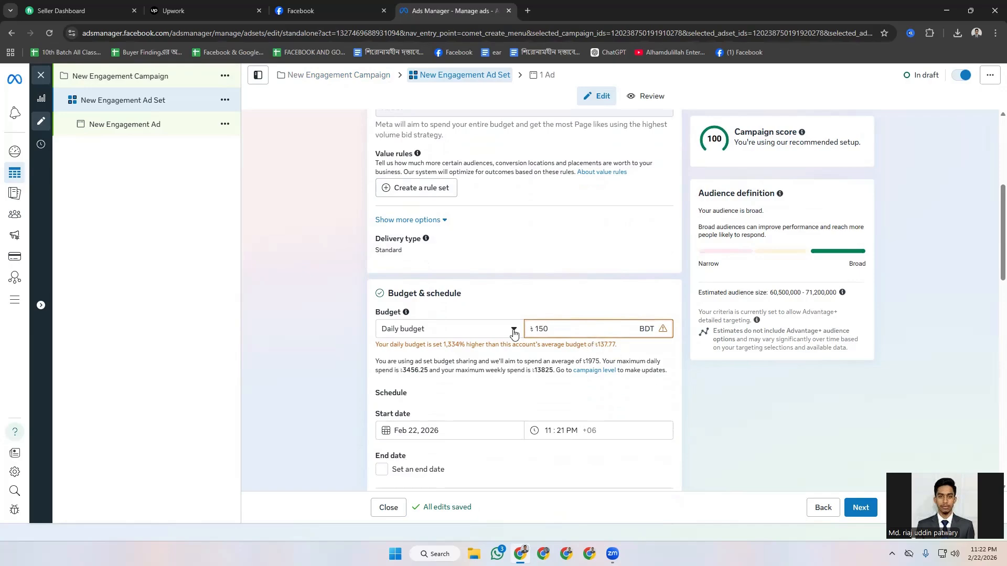
pyautogui.scroll(-2, 510, 331)
pyautogui.click(491, 302)
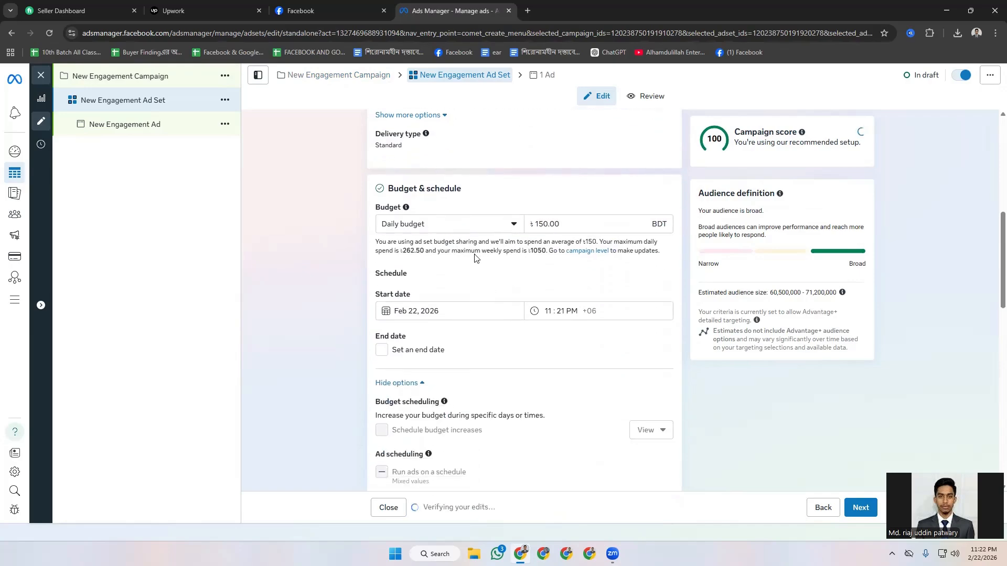
# Step: Enable an end date for the ad set's schedule and set it to February 26, 2026
pyautogui.scroll(-1, 474, 257)
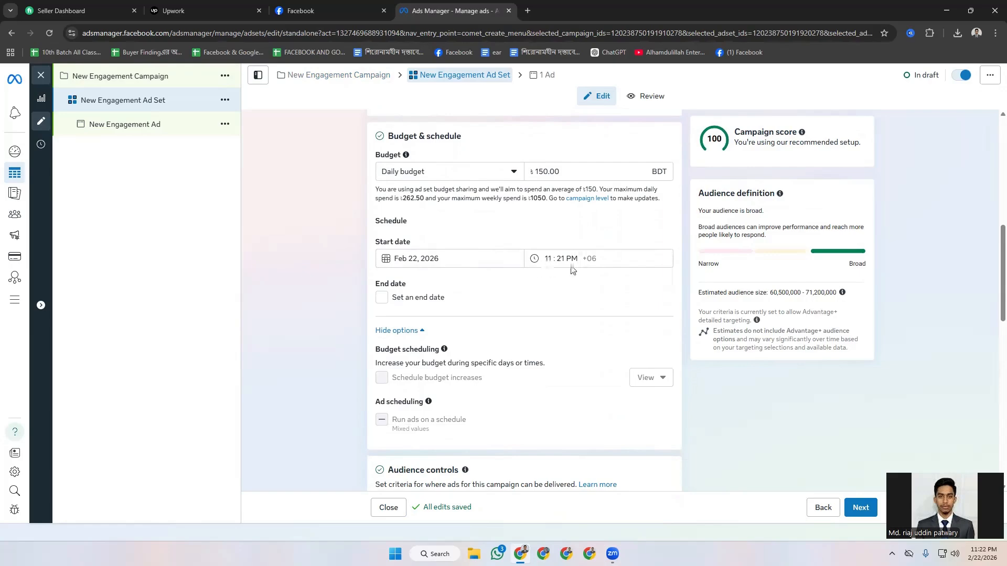
pyautogui.click(382, 298)
pyautogui.scroll(-1, 457, 286)
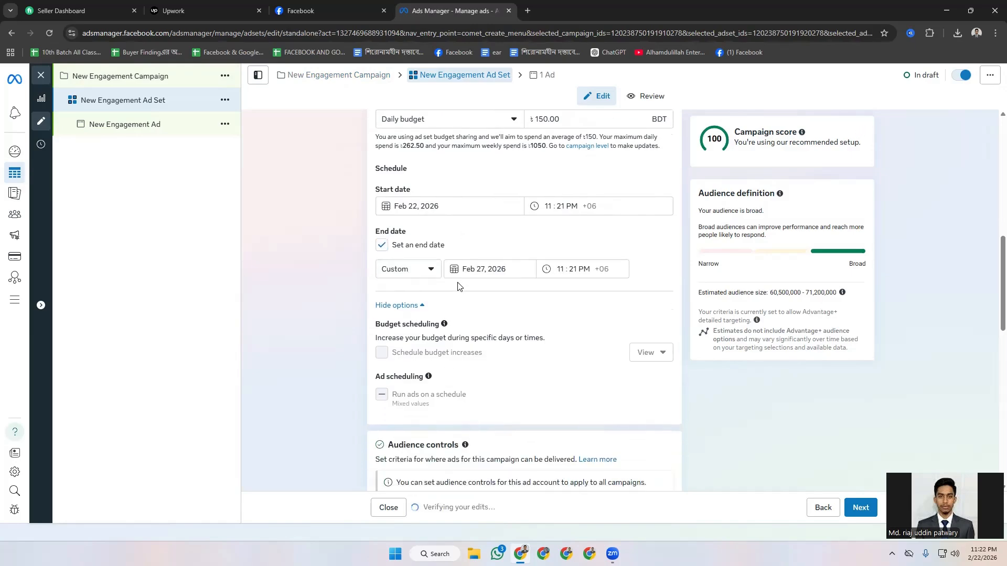
pyautogui.click(508, 268)
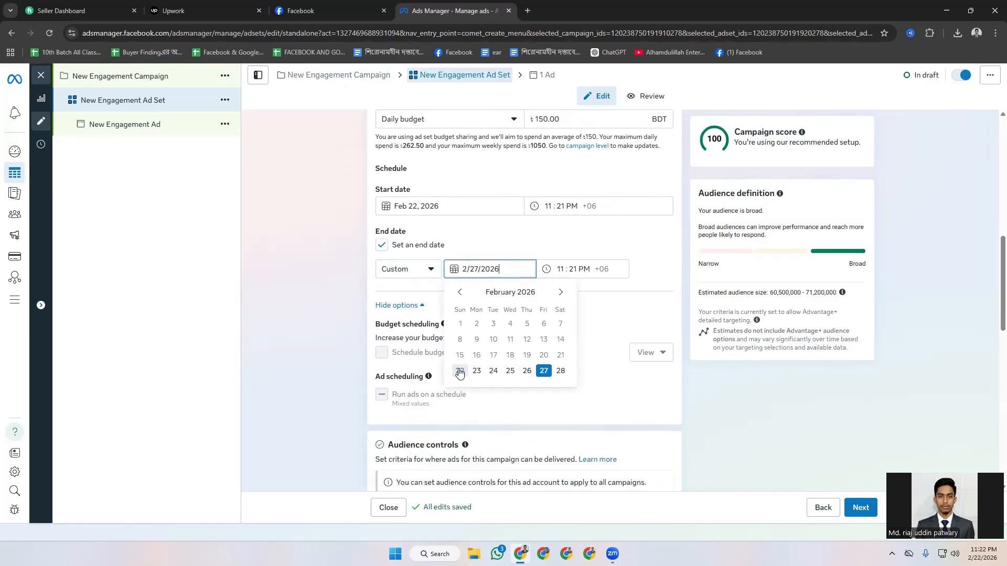
pyautogui.click(528, 372)
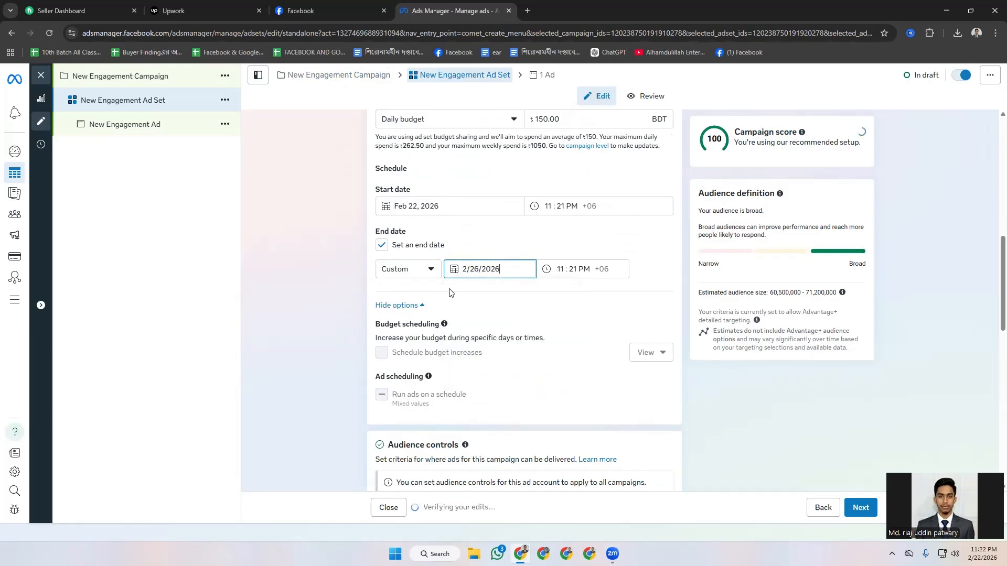
# Step: Review the ad set's conversion, Page, budget and schedule settings, continuing down to the audience controls
pyautogui.scroll(-2, 448, 292)
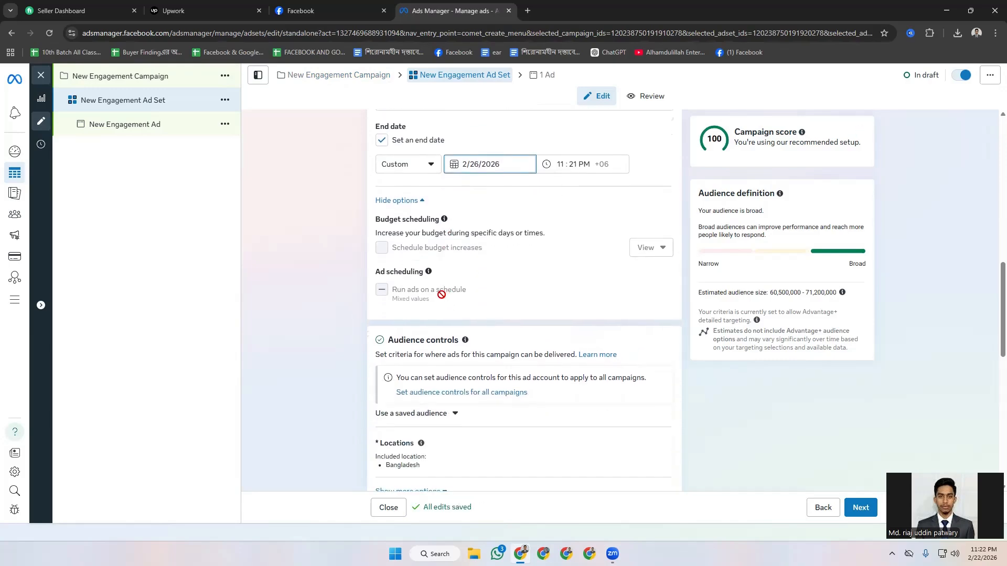
pyautogui.scroll(-1, 472, 276)
pyautogui.scroll(4, 407, 195)
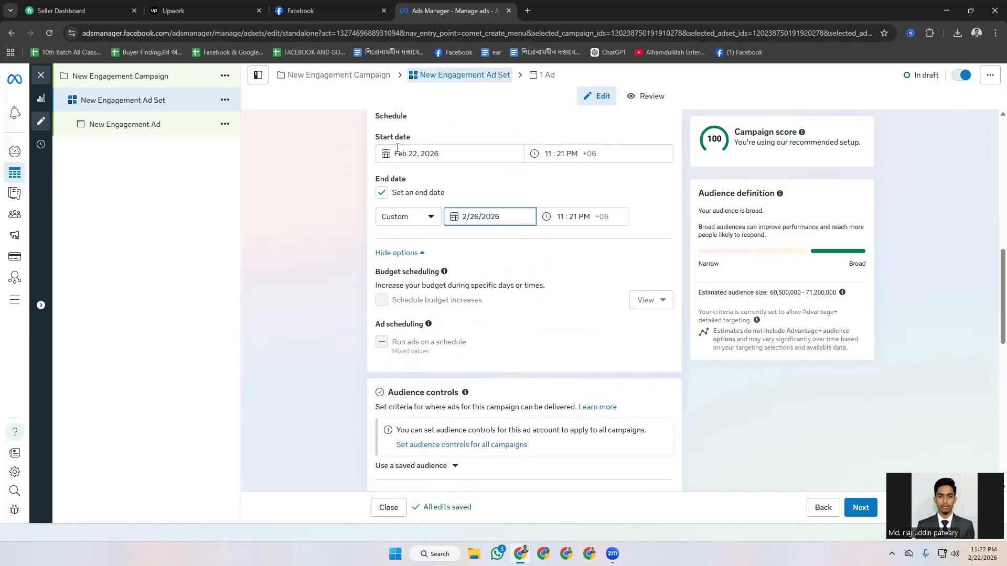
pyautogui.scroll(10, 407, 199)
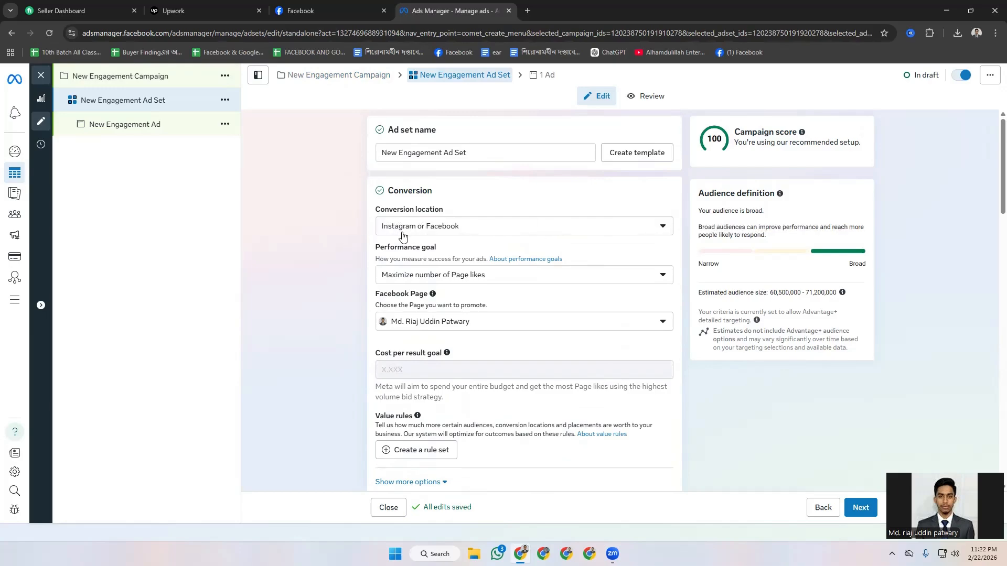
pyautogui.scroll(-1, 503, 231)
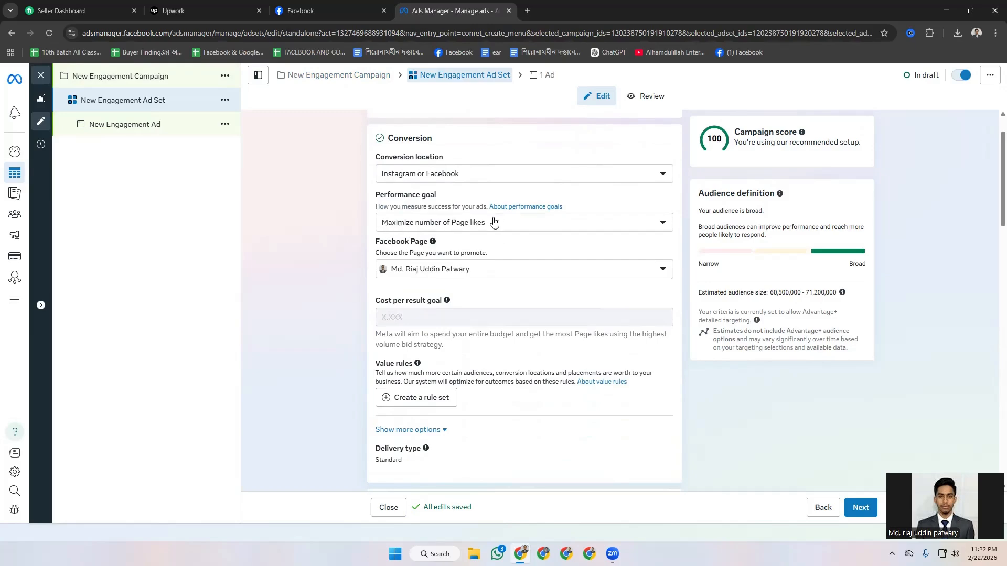
pyautogui.scroll(-4, 485, 218)
pyautogui.scroll(3, 430, 217)
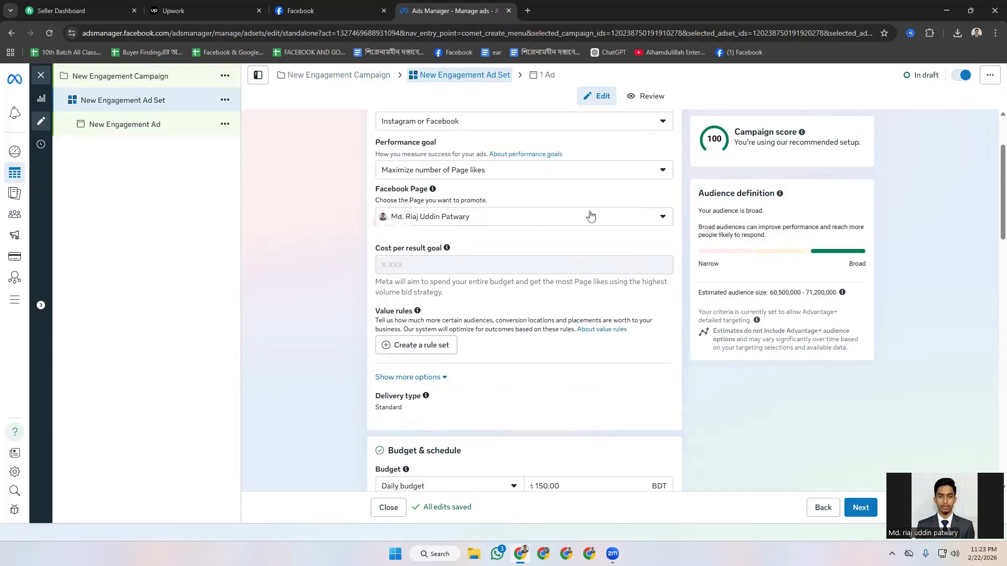
pyautogui.scroll(-4, 492, 225)
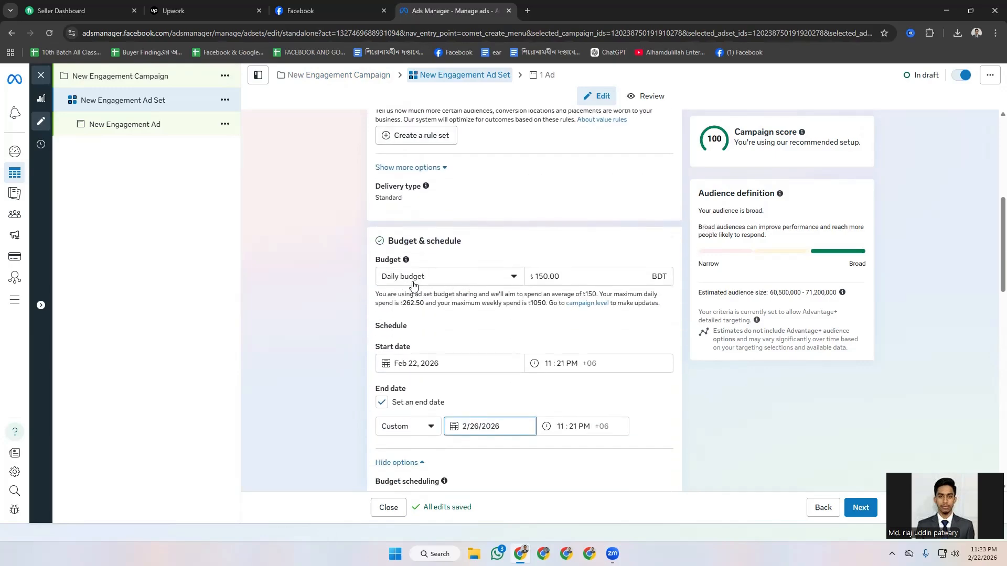
pyautogui.scroll(-1, 615, 283)
pyautogui.scroll(-1, 616, 283)
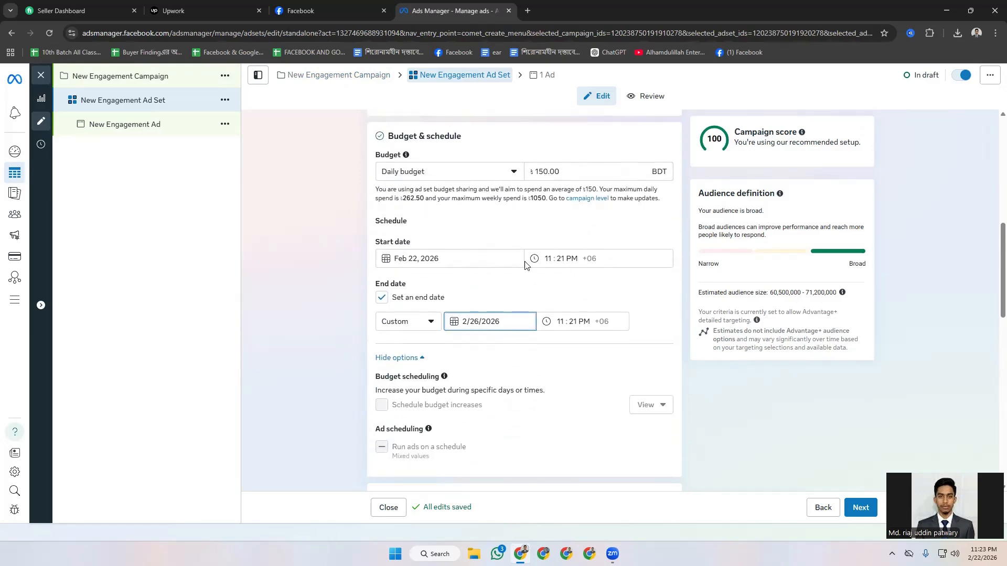
pyautogui.scroll(-1, 448, 269)
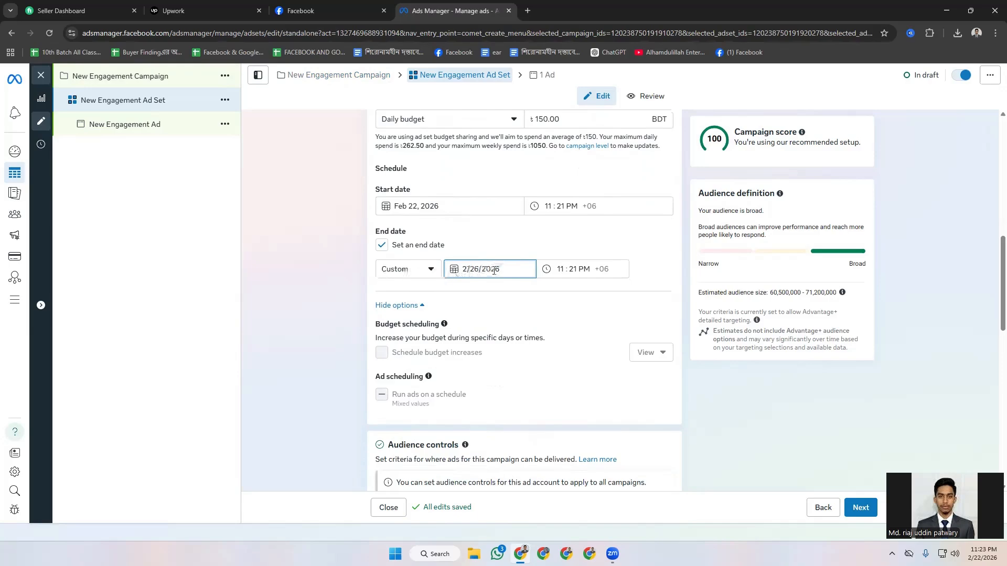
pyautogui.scroll(-1, 449, 273)
pyautogui.scroll(-3, 418, 302)
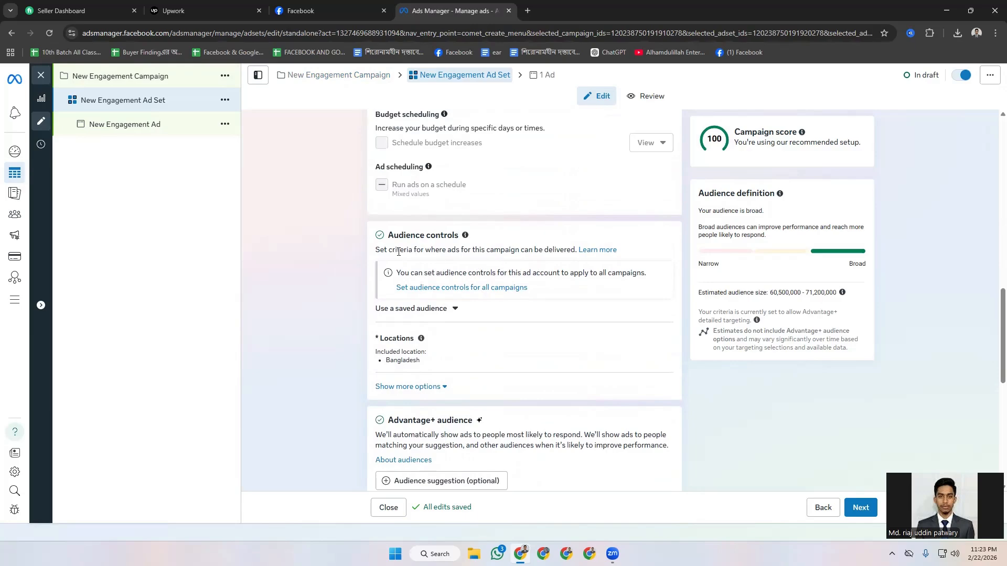
# Step: Open the ad set's location targeting for editing and review the audience and ad transparency settings down to the placements
pyautogui.scroll(-2, 358, 276)
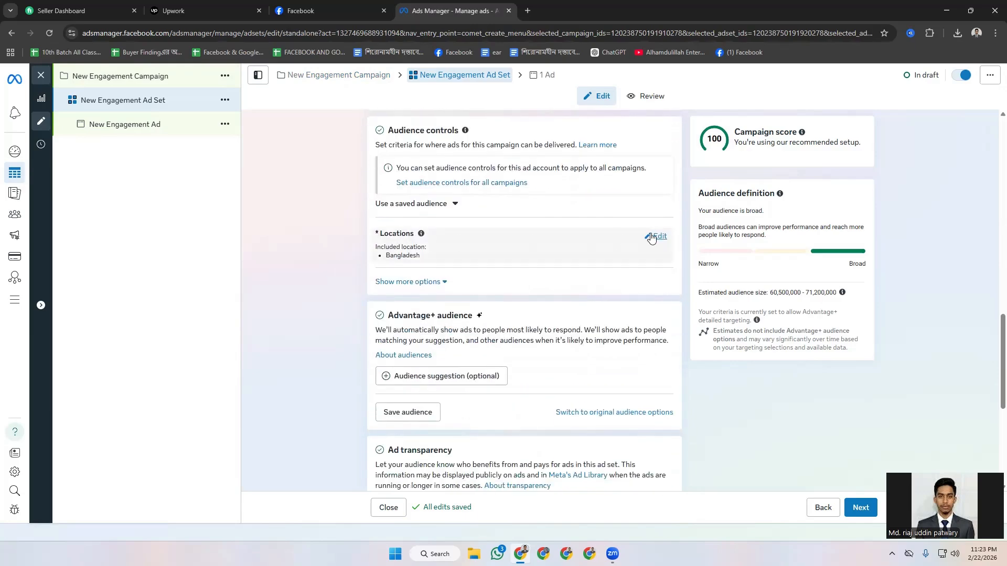
pyautogui.click(656, 237)
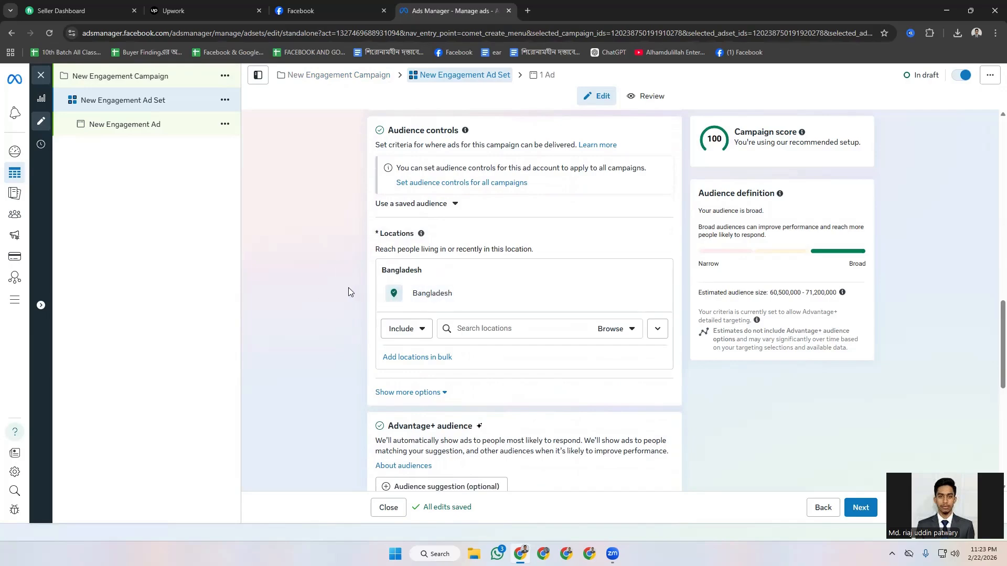
pyautogui.scroll(-1, 425, 272)
pyautogui.scroll(-4, 425, 272)
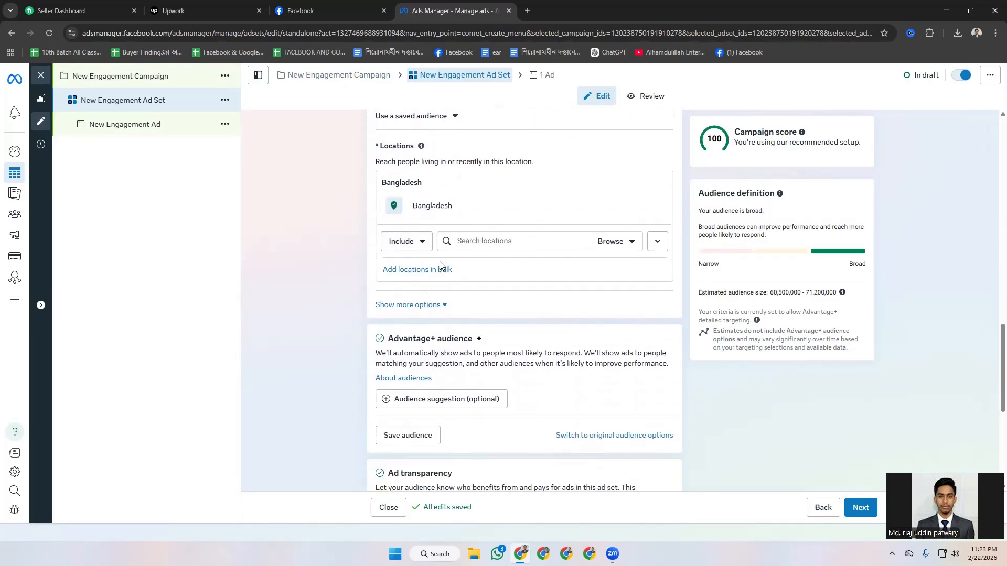
pyautogui.scroll(-2, 394, 226)
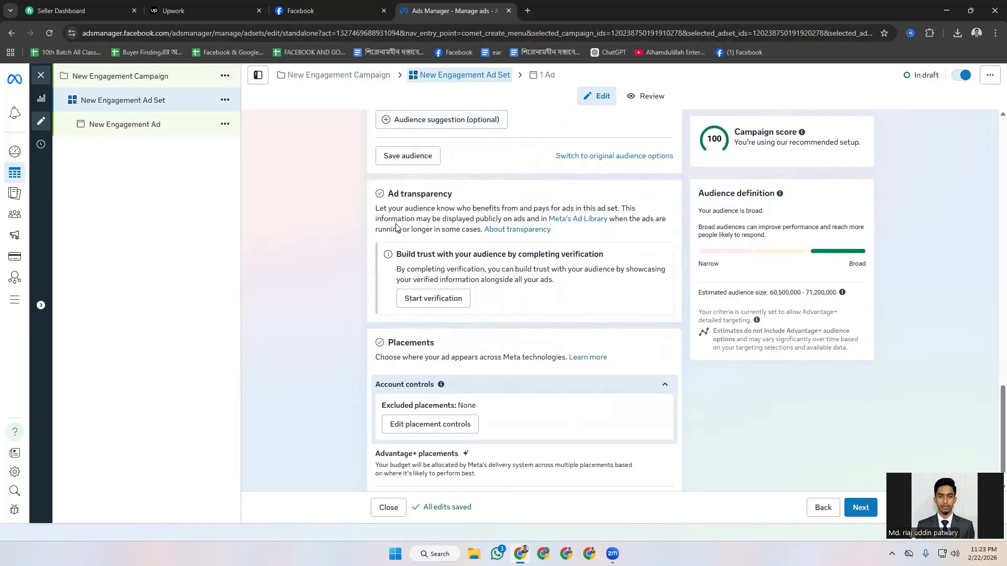
pyautogui.scroll(-1, 399, 246)
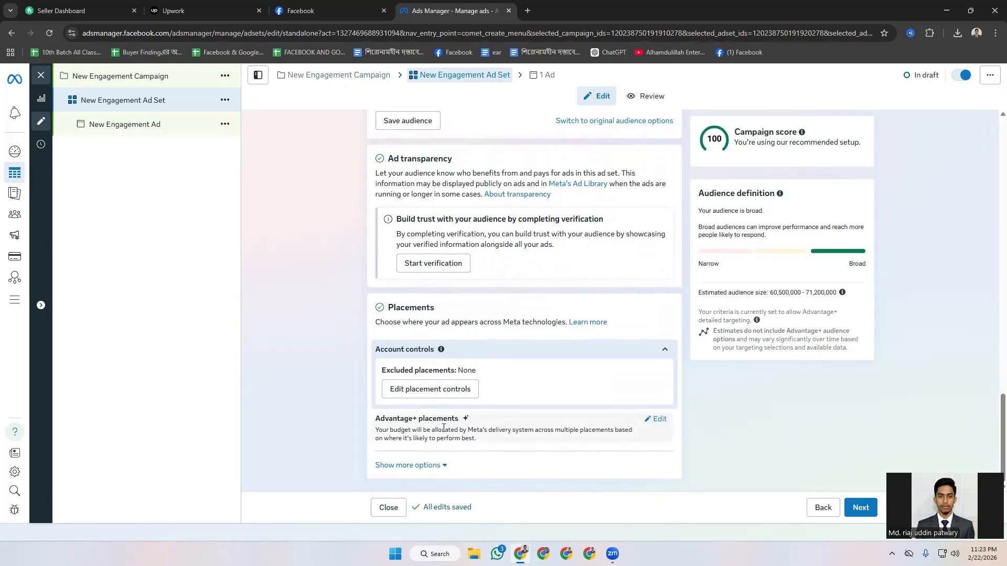
# Step: Switch the ad set's placements from Advantage+ placements to Manual placements
pyautogui.click(656, 419)
pyautogui.scroll(-1, 434, 408)
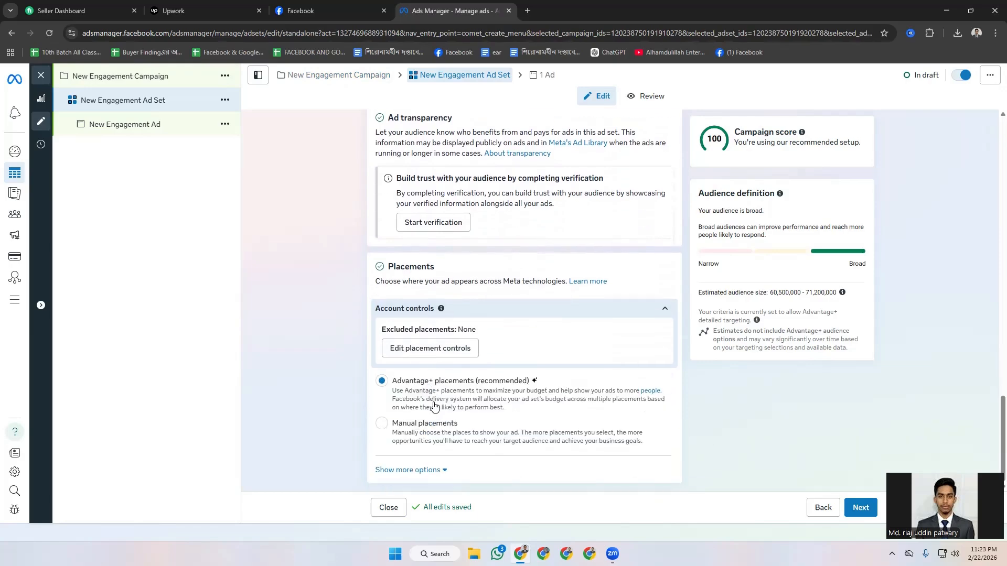
pyautogui.click(381, 418)
# Step: Exclude Facebook profile feed, Facebook Marketplace, Facebook Stories and Search results from the manual placements
pyautogui.scroll(-6, 414, 312)
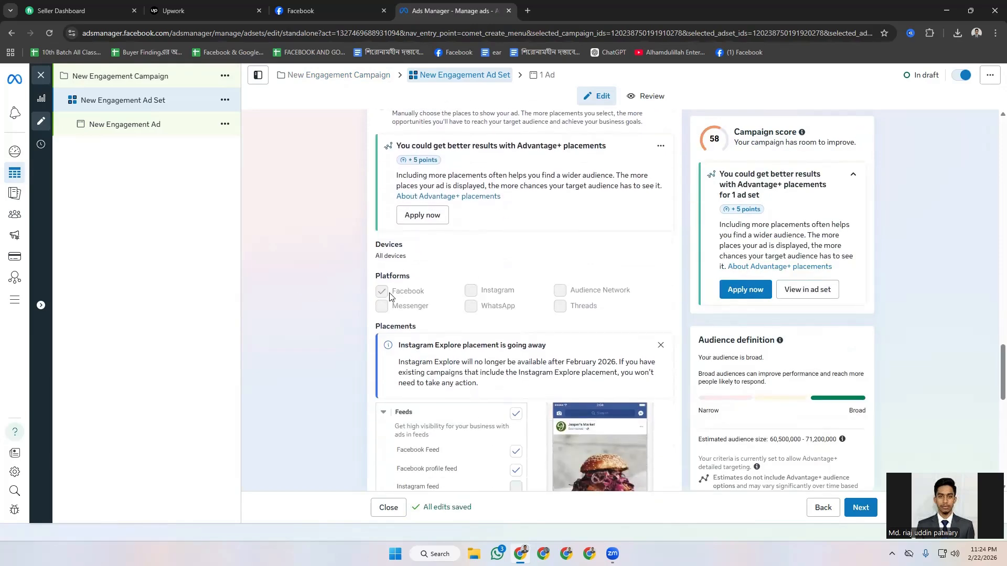
pyautogui.scroll(-2, 389, 296)
pyautogui.scroll(-2, 477, 339)
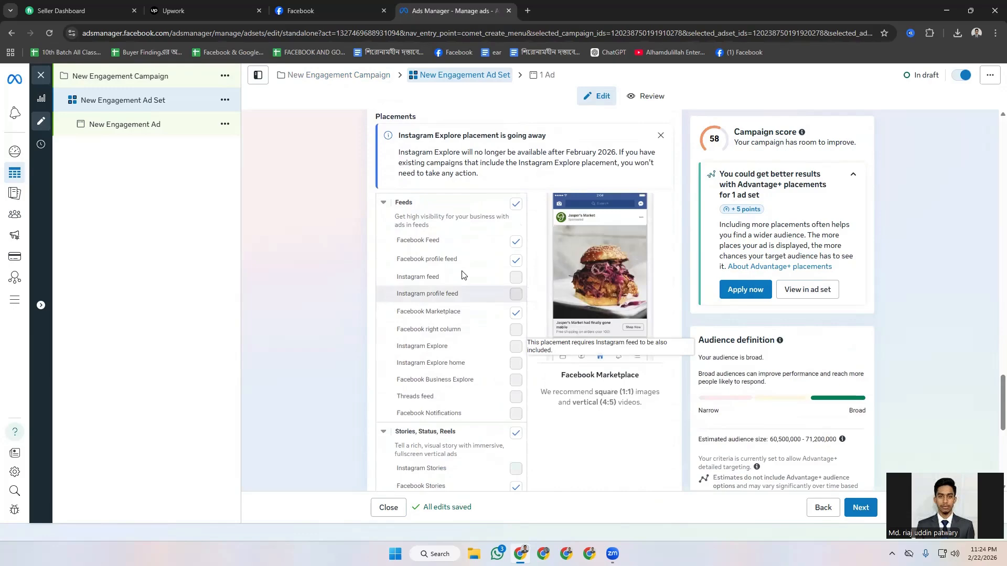
pyautogui.click(516, 262)
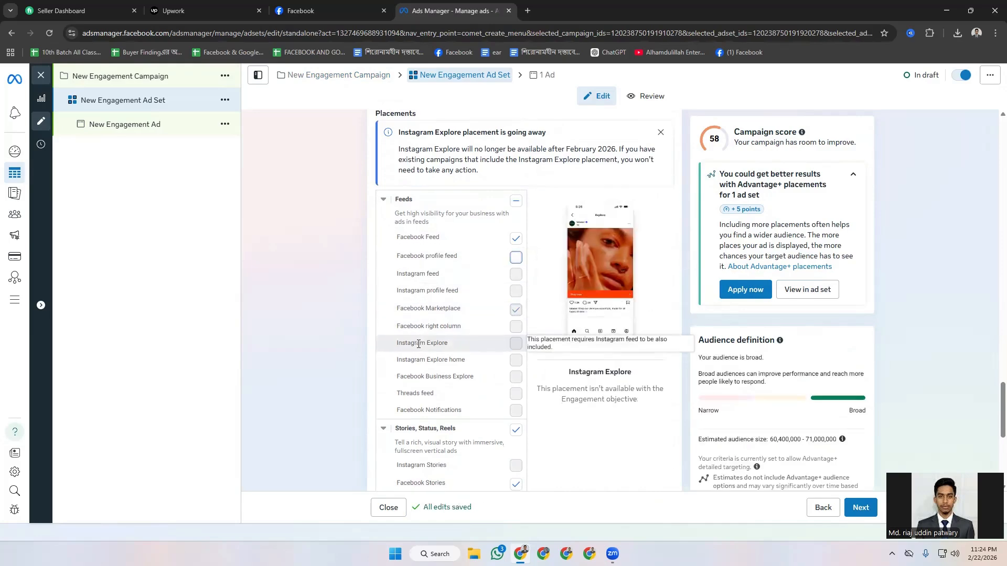
pyautogui.scroll(-2, 414, 333)
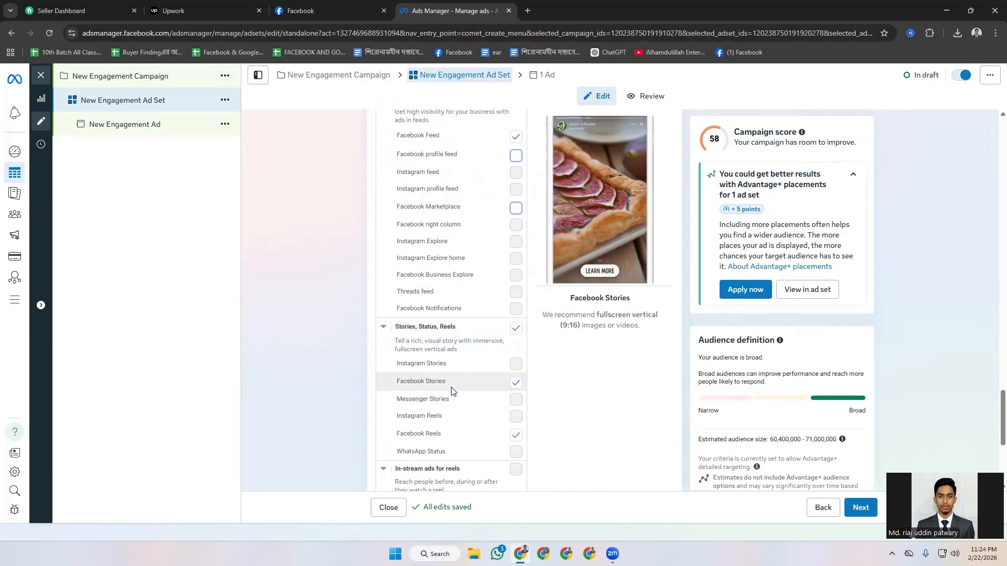
pyautogui.click(515, 383)
pyautogui.scroll(-2, 462, 377)
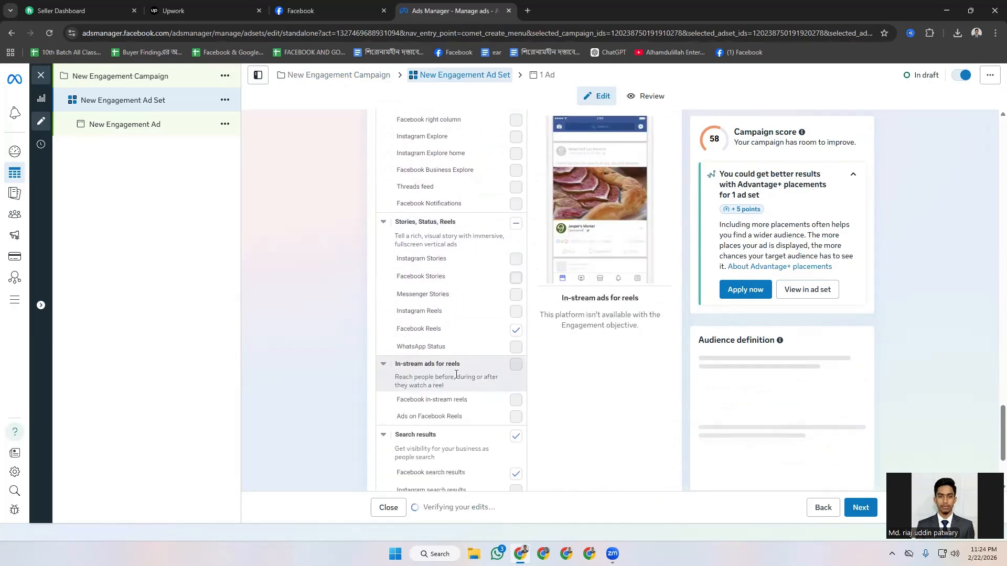
pyautogui.scroll(-3, 486, 357)
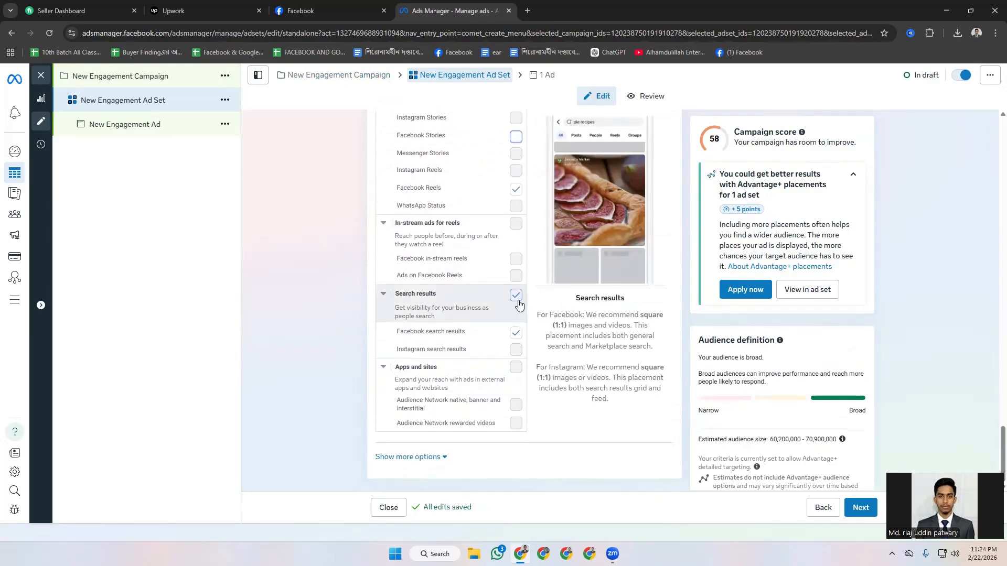
pyautogui.click(516, 349)
# Step: Check the manual placement selection across all categories and continue to the ad level
pyautogui.scroll(10, 361, 276)
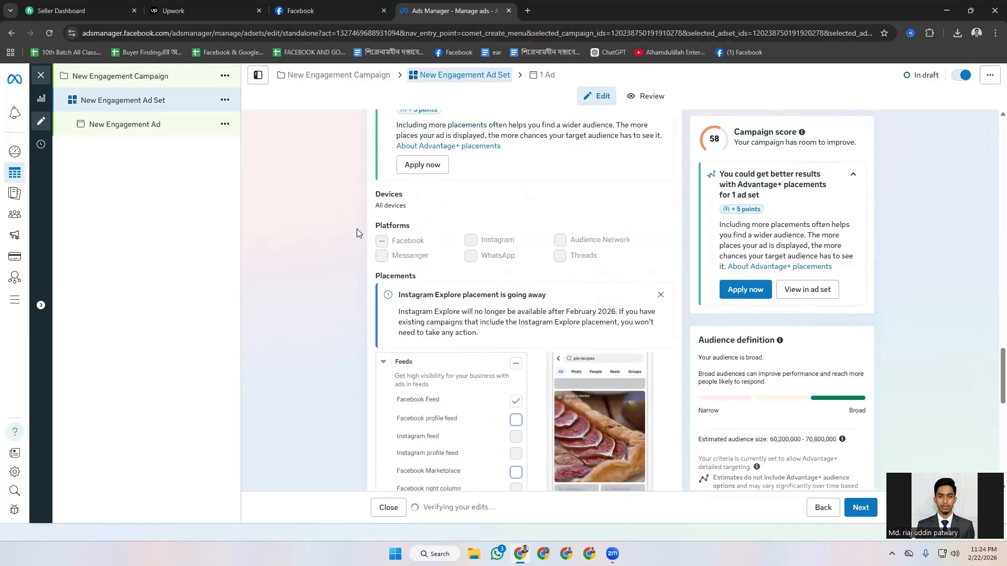
pyautogui.scroll(-4, 387, 260)
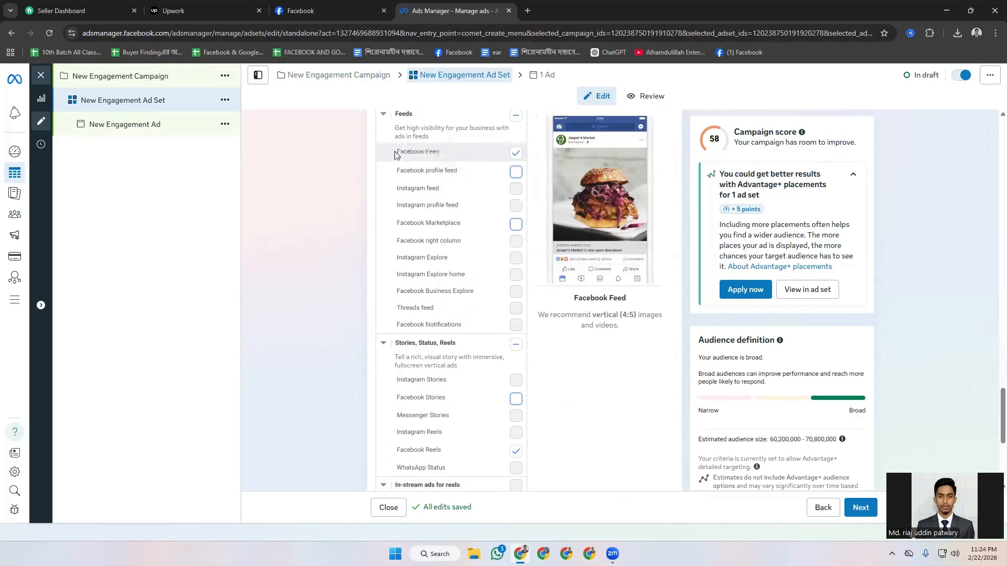
pyautogui.scroll(-3, 461, 231)
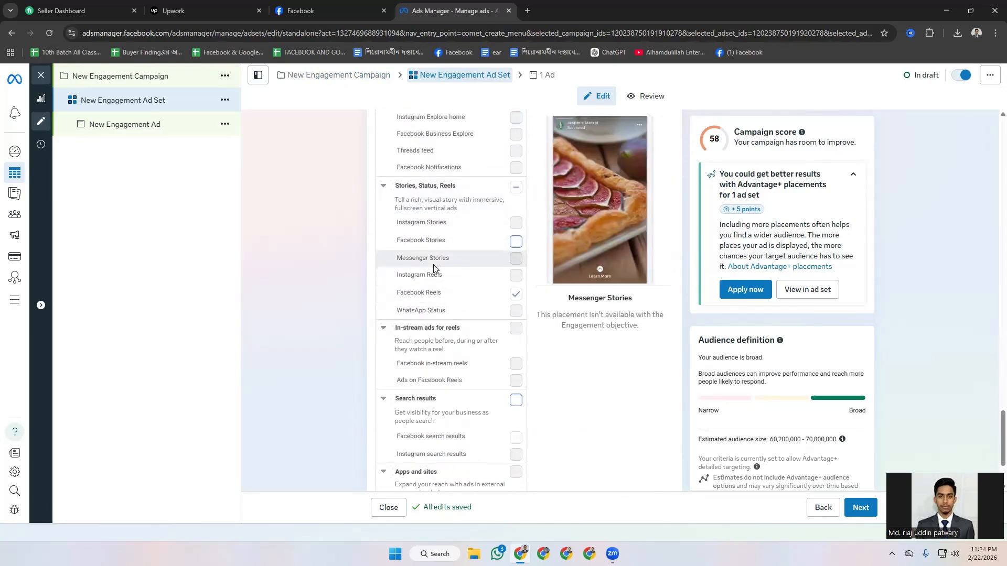
pyautogui.scroll(-2, 446, 294)
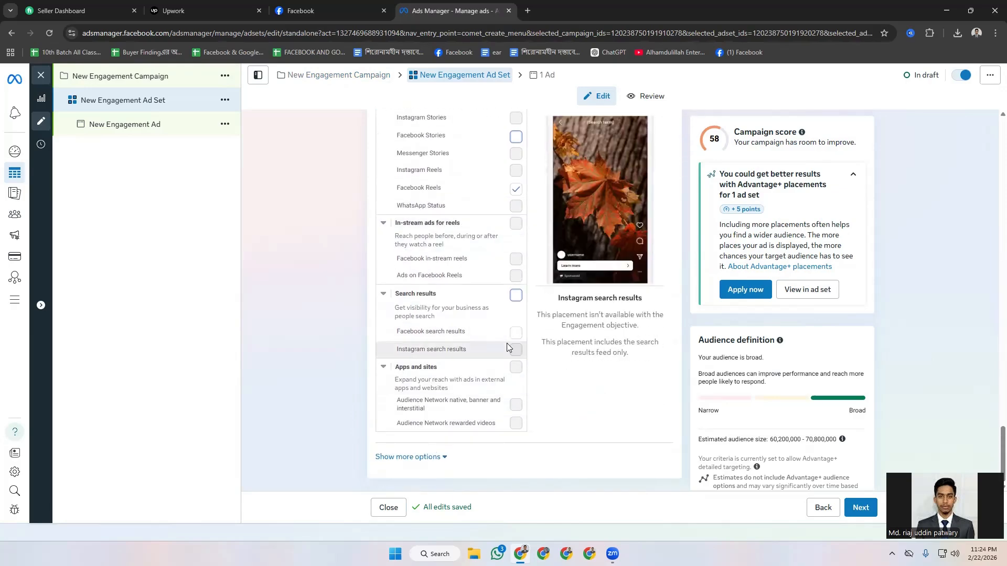
pyautogui.click(865, 514)
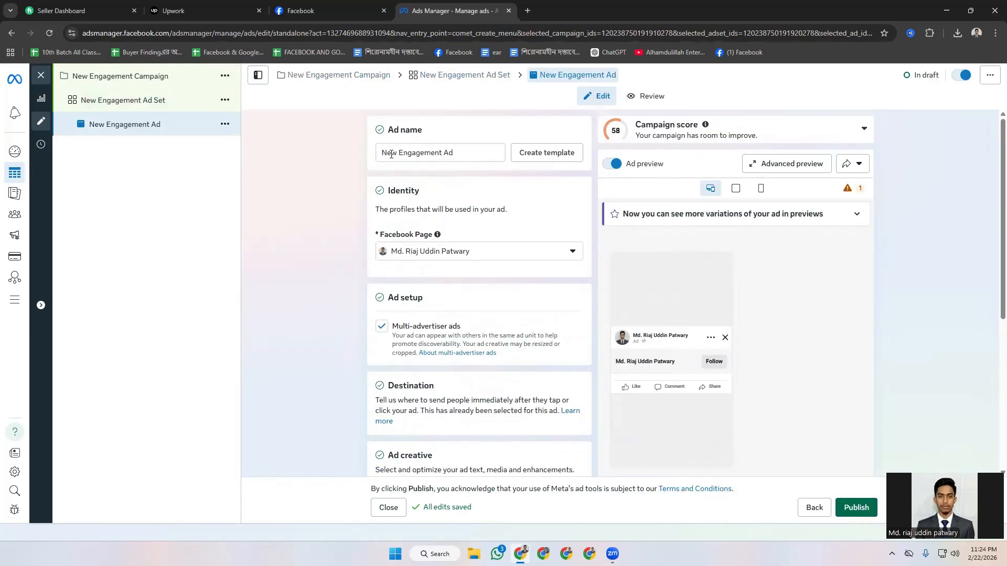
# Step: Set up a video ad creative using the Page's 1080 × 1920 video that shows a man beside the Facebook logo
pyautogui.scroll(2, 490, 163)
pyautogui.scroll(-2, 457, 246)
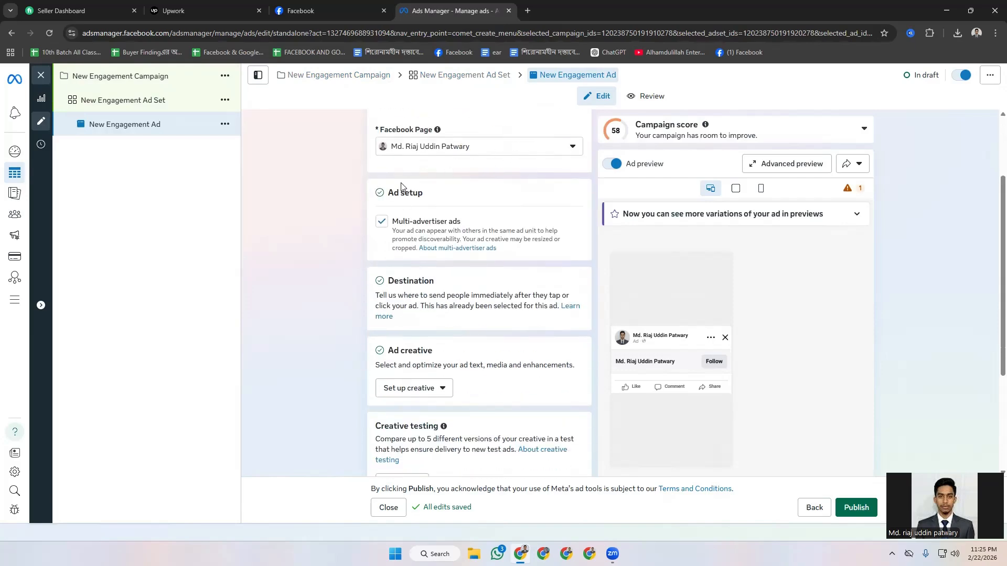
pyautogui.scroll(-3, 401, 194)
pyautogui.click(444, 222)
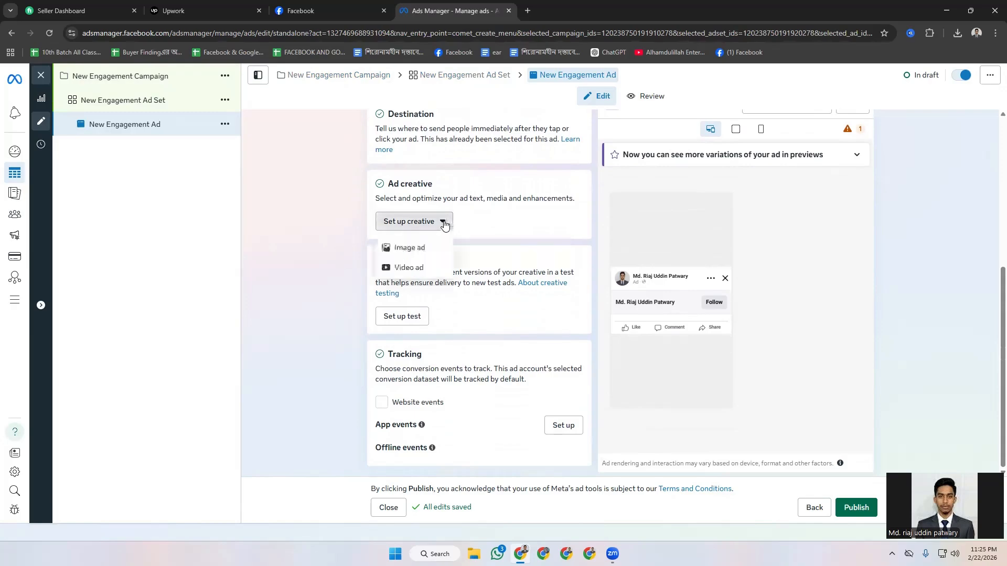
pyautogui.click(413, 269)
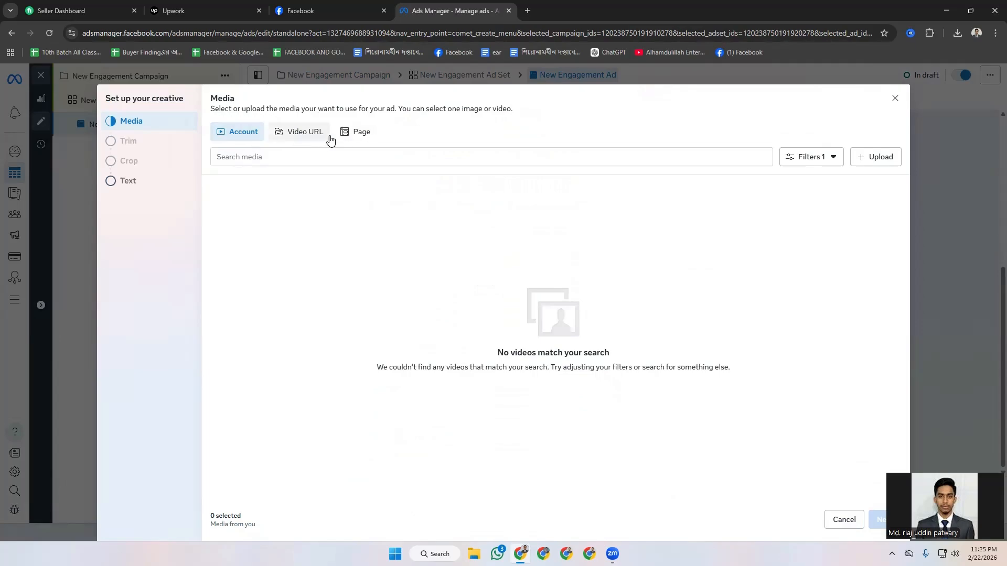
pyautogui.click(352, 139)
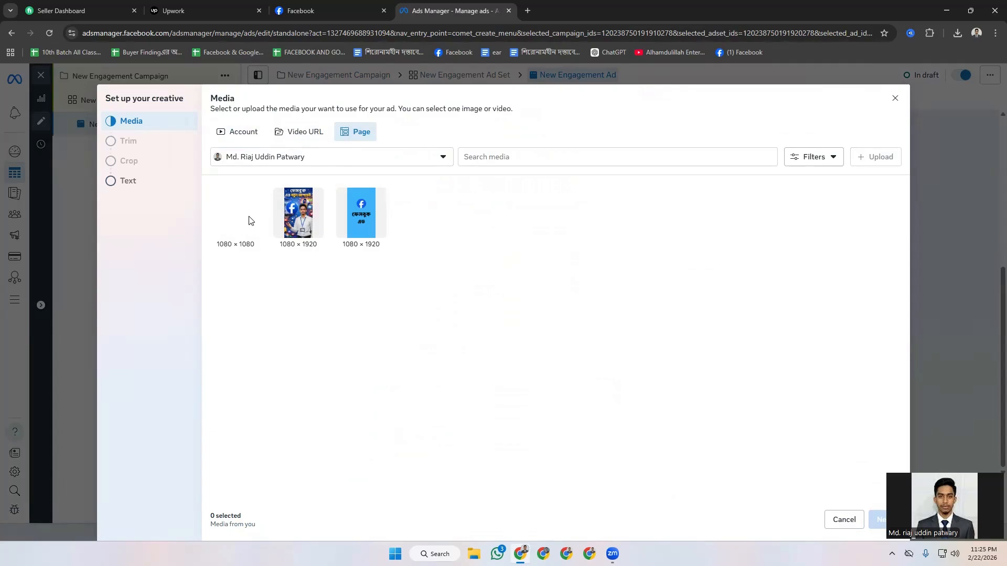
pyautogui.doubleClick(303, 218)
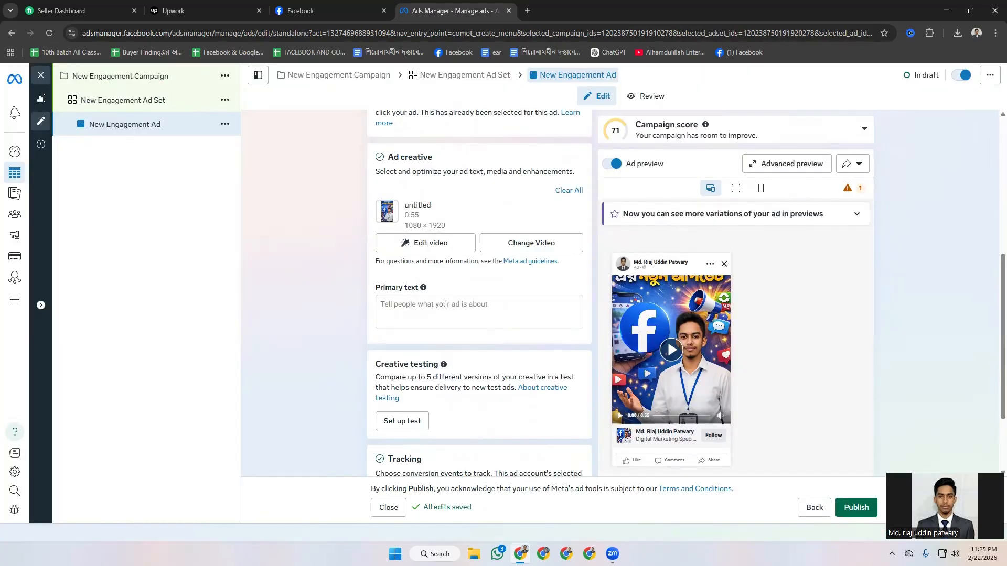
# Step: Open the ad's primary text for editing and look over the creative testing and tracking settings
pyautogui.click(404, 310)
pyautogui.rightClick(410, 313)
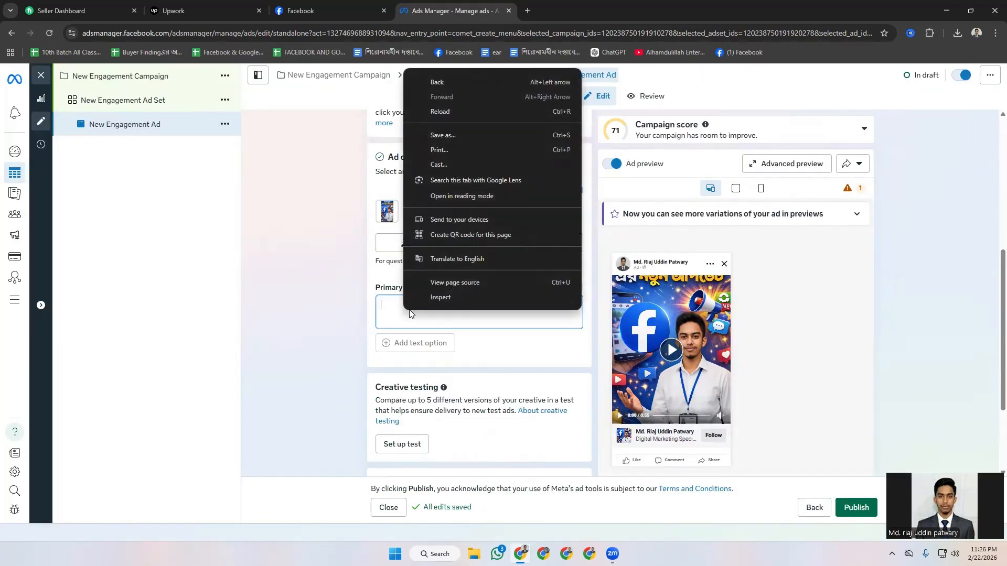
pyautogui.click(397, 313)
pyautogui.scroll(-2, 375, 315)
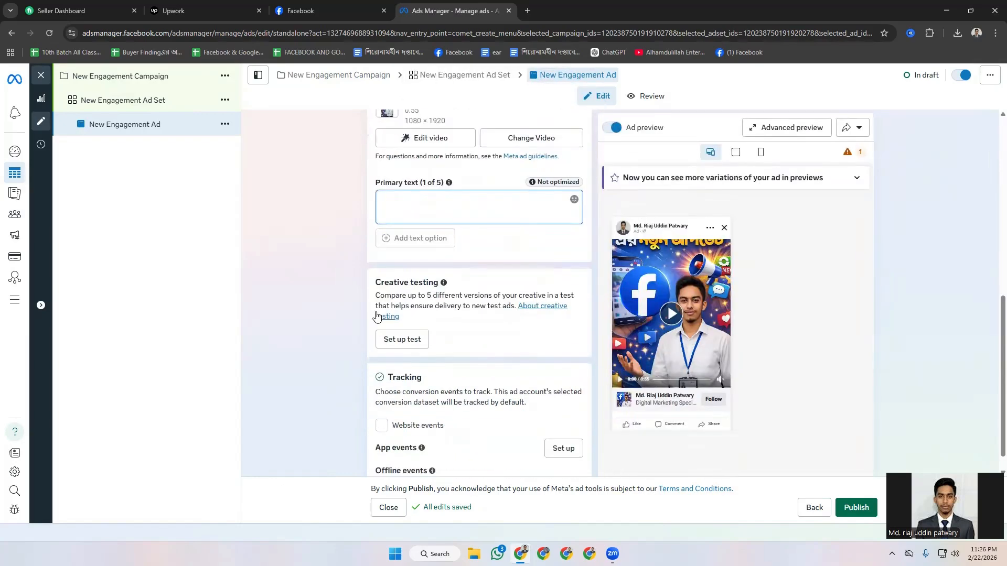
pyautogui.scroll(-1, 388, 272)
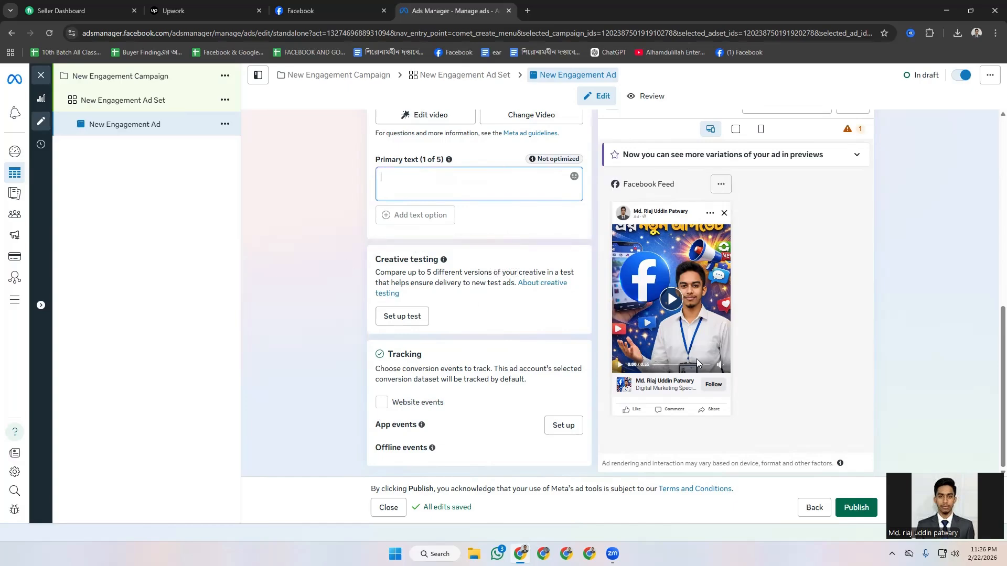
# Step: Enlarge the page to 150% and examine the Facebook Feed preview of the video ad
pyautogui.hotkey('ctrl', '+')
pyautogui.hotkey('ctrl', '+')
pyautogui.hotkey('ctrl', '+')
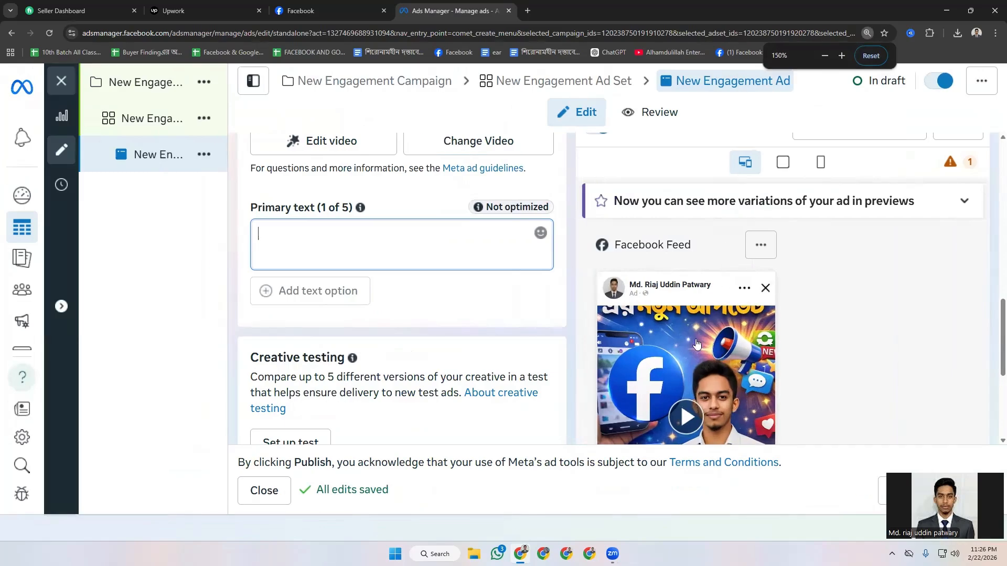
pyautogui.scroll(-2, 686, 341)
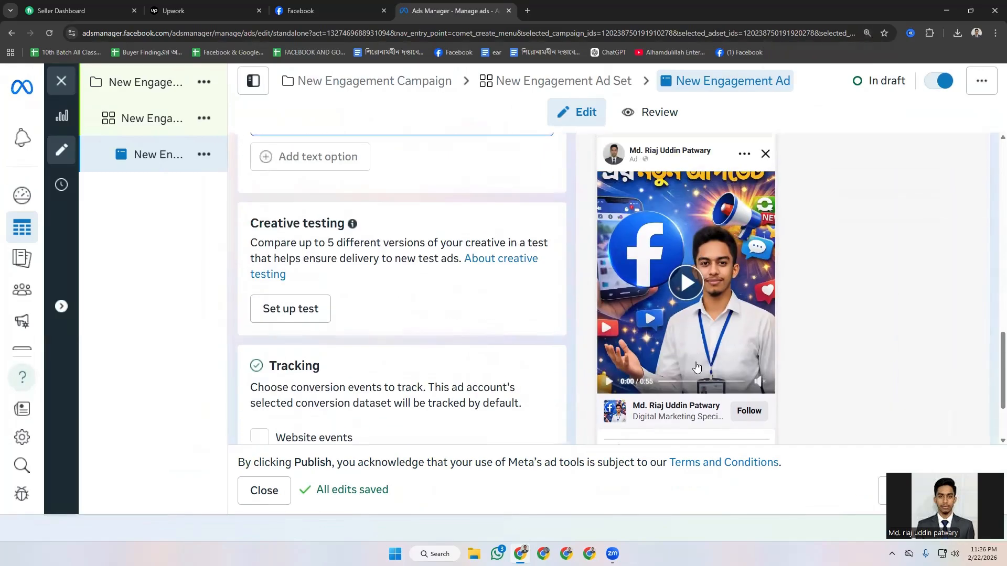